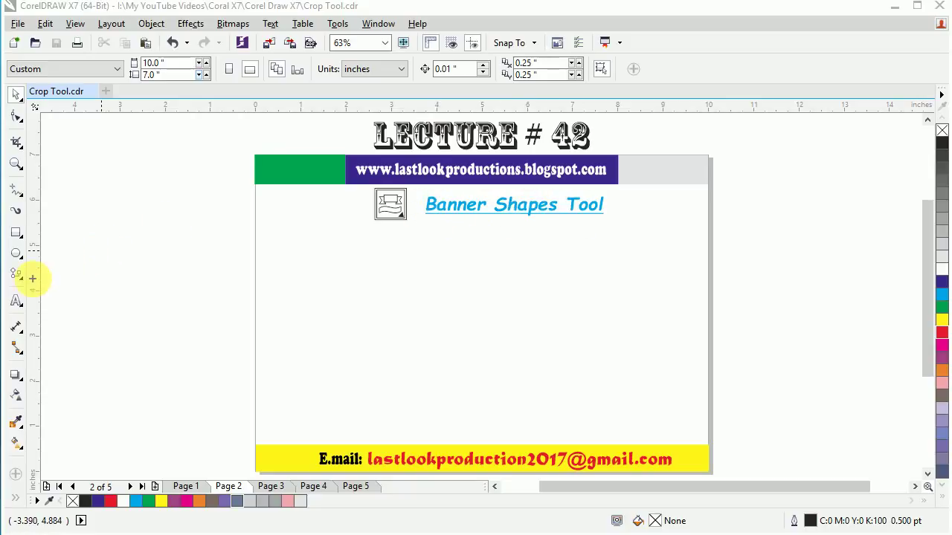
# Draw a folded ribbon banner about 7.25 in wide and 1.25 in high across the page's middle with the Banner Shapes tool.
pyautogui.moveTo(34, 273)
pyautogui.mouseDown()
pyautogui.moveTo(156, 280)
pyautogui.moveTo(39, 266)
pyautogui.moveTo(48, 264)
pyautogui.moveTo(21, 274)
pyautogui.moveTo(61, 289)
pyautogui.mouseUp()
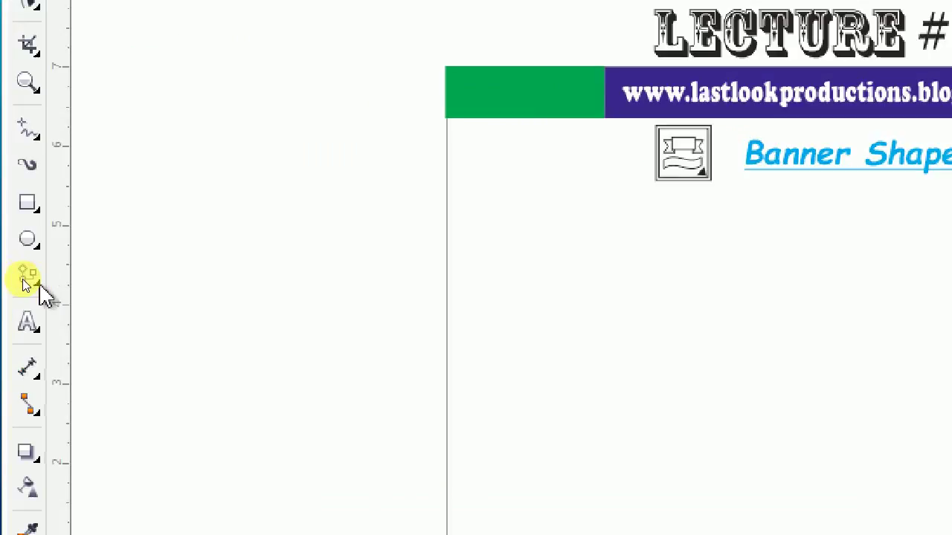
pyautogui.click(24, 279)
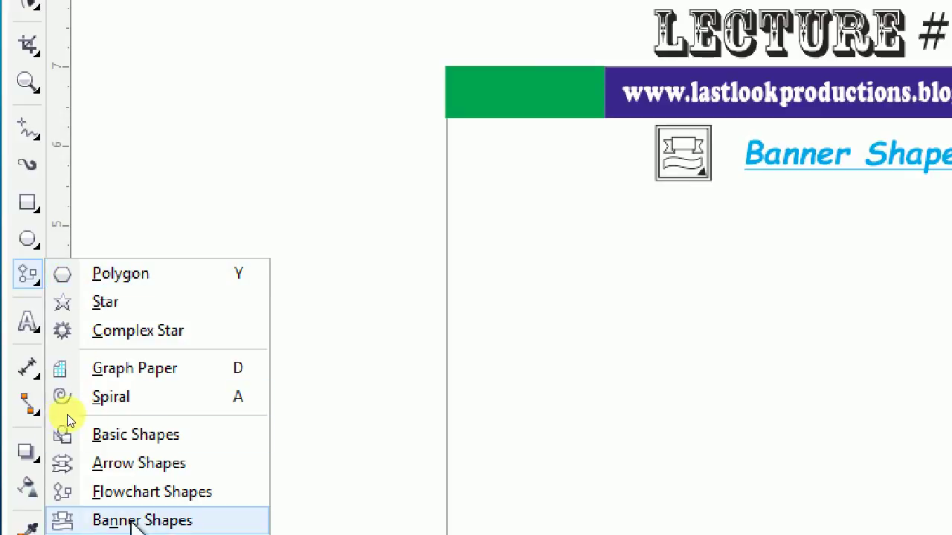
pyautogui.click(133, 525)
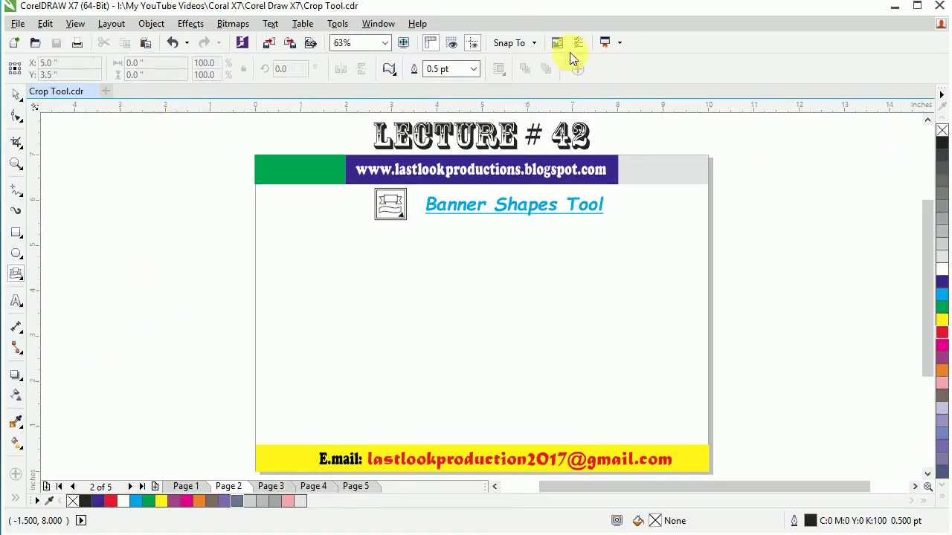
pyautogui.click(23, 285)
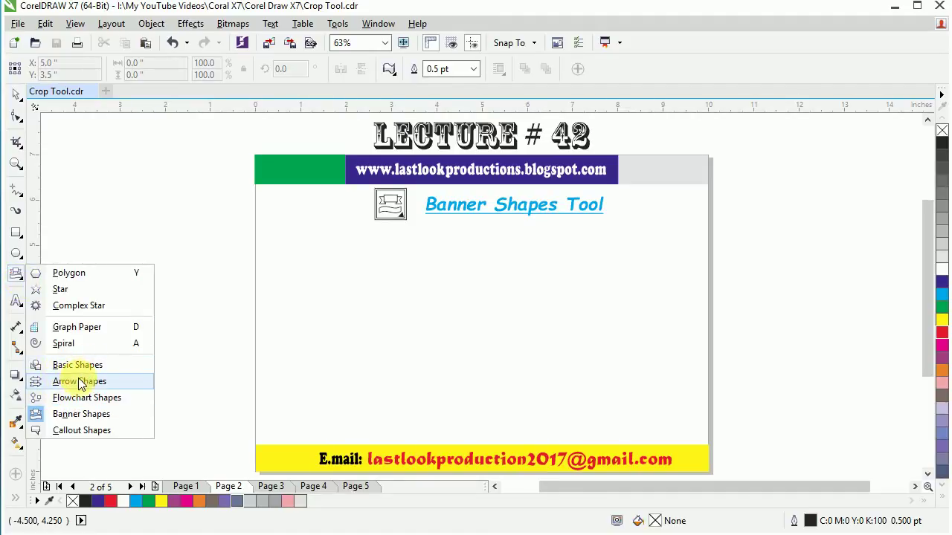
pyautogui.click(71, 414)
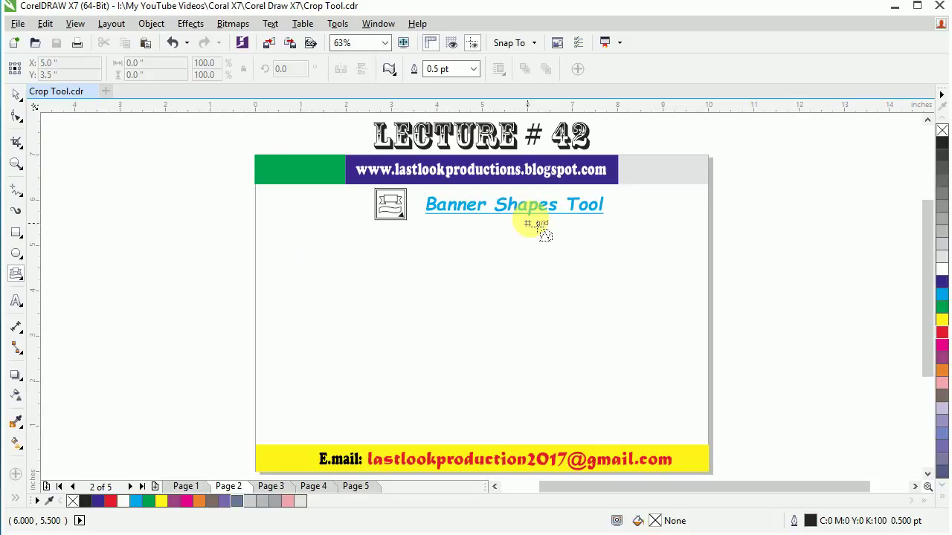
pyautogui.click(394, 74)
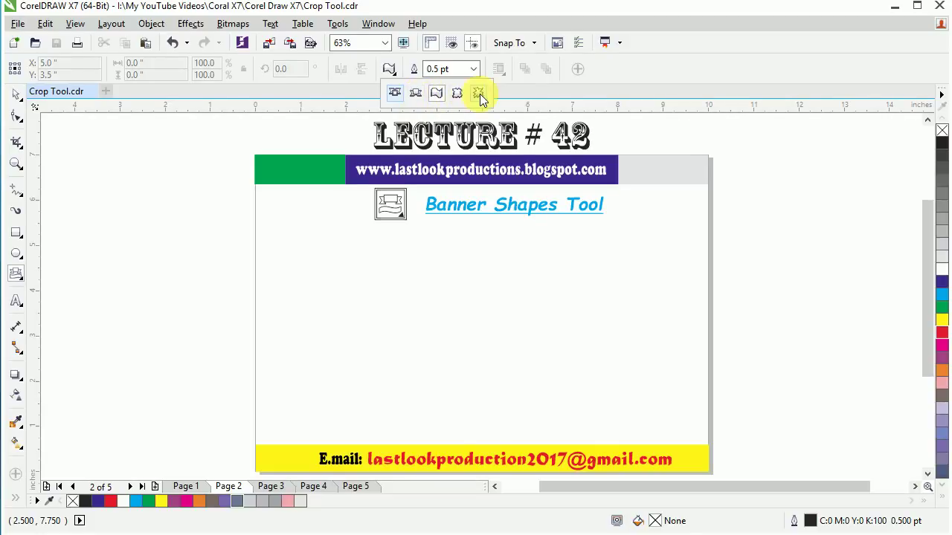
pyautogui.click(400, 96)
pyautogui.moveTo(324, 291); pyautogui.dragTo(656, 347)
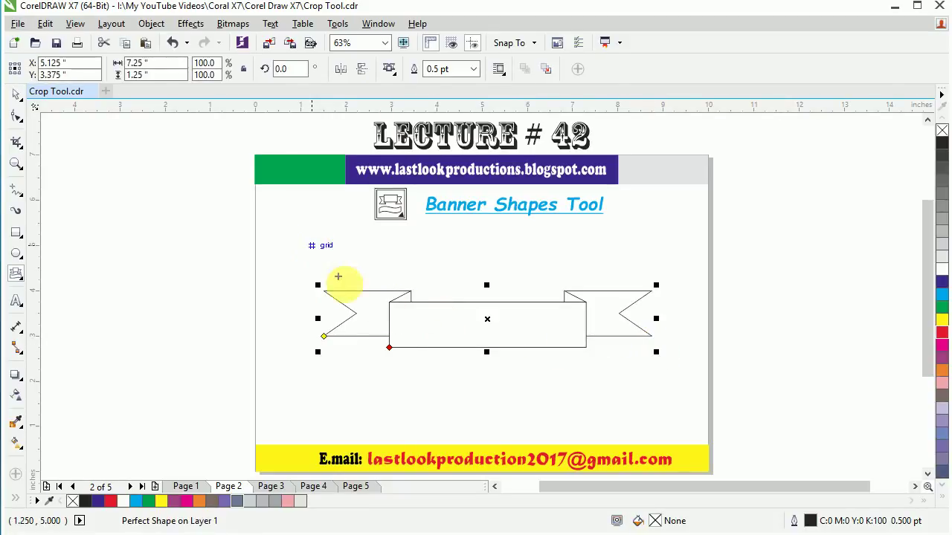
# Reshape the ribbon banner with its glyph nodes, testing the tail offset and a narrow center panel before widening the center panel.
pyautogui.moveTo(337, 325)
pyautogui.mouseDown()
pyautogui.moveTo(313, 352)
pyautogui.moveTo(334, 353)
pyautogui.moveTo(338, 330)
pyautogui.moveTo(395, 333)
pyautogui.moveTo(410, 348)
pyautogui.moveTo(377, 363)
pyautogui.mouseUp()
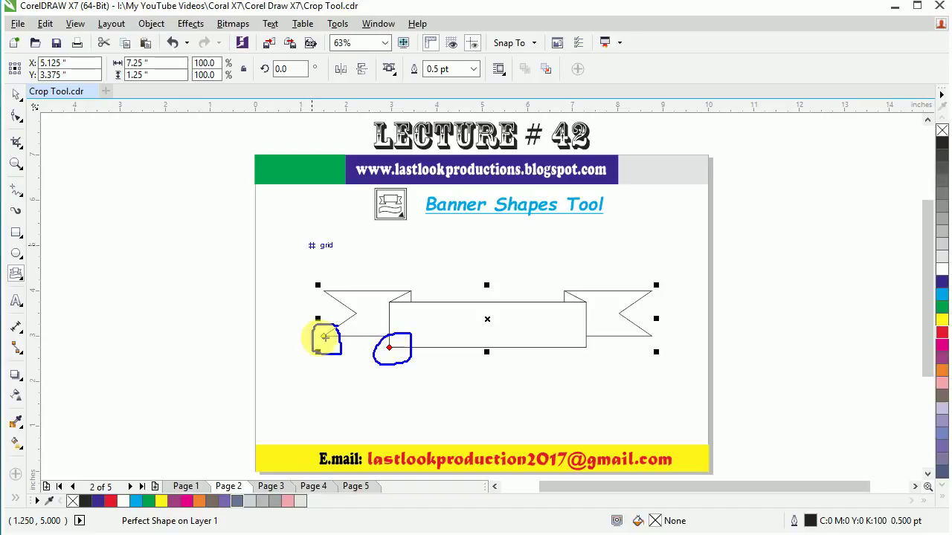
pyautogui.press('Escape')
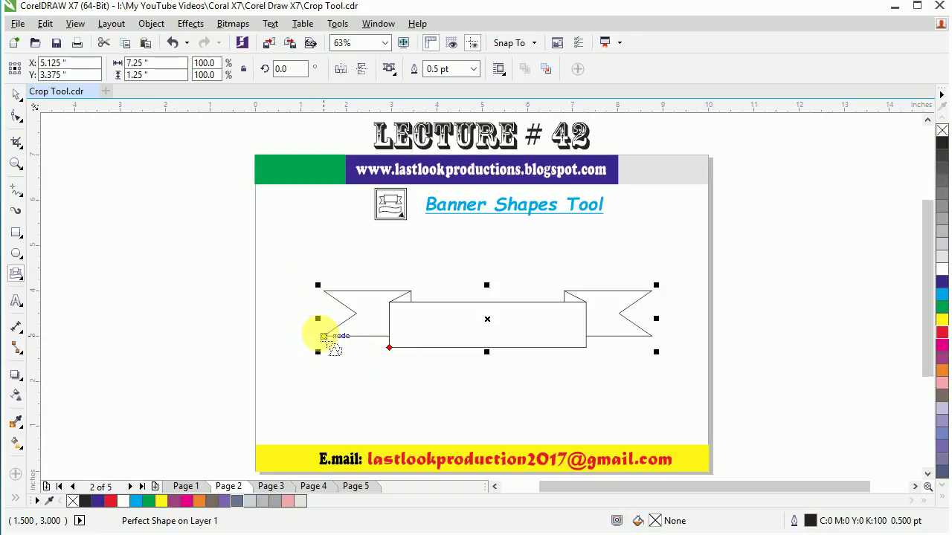
pyautogui.moveTo(326, 342); pyautogui.dragTo(336, 385)
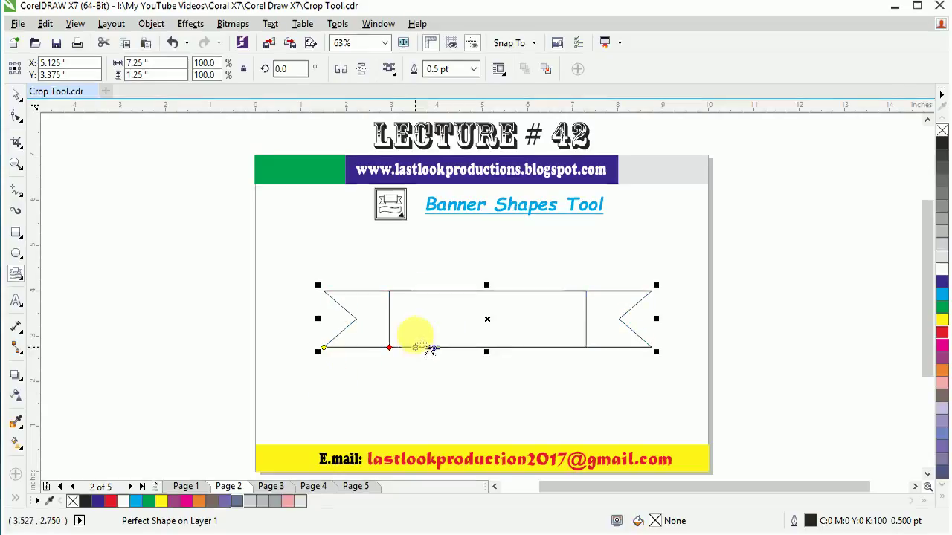
pyautogui.moveTo(323, 350)
pyautogui.mouseDown()
pyautogui.moveTo(328, 320)
pyautogui.moveTo(325, 340)
pyautogui.mouseUp()
pyautogui.moveTo(390, 348)
pyautogui.mouseDown()
pyautogui.moveTo(395, 315)
pyautogui.moveTo(590, 319)
pyautogui.moveTo(390, 347)
pyautogui.moveTo(388, 325)
pyautogui.moveTo(389, 336)
pyautogui.moveTo(446, 347)
pyautogui.mouseUp()
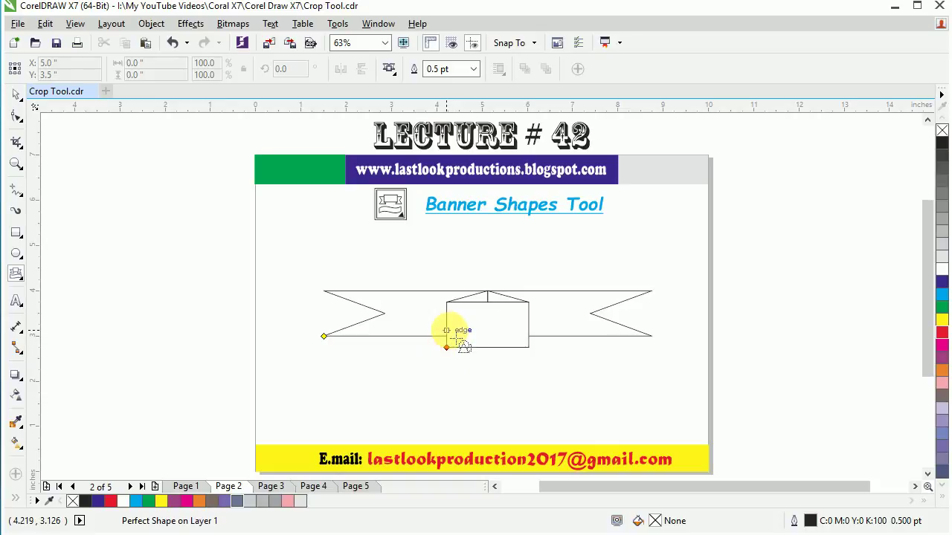
pyautogui.click(446, 328)
pyautogui.moveTo(446, 347); pyautogui.dragTo(369, 348)
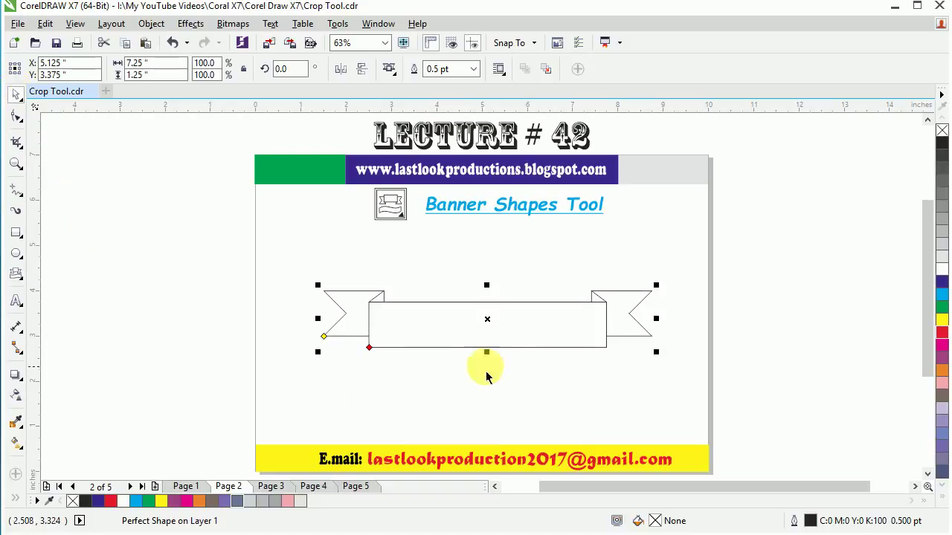
# Fill the ribbon banner with yellow and set its outline width to 12 pt.
pyautogui.click(941, 307)
pyautogui.click(941, 332)
pyautogui.click(941, 320)
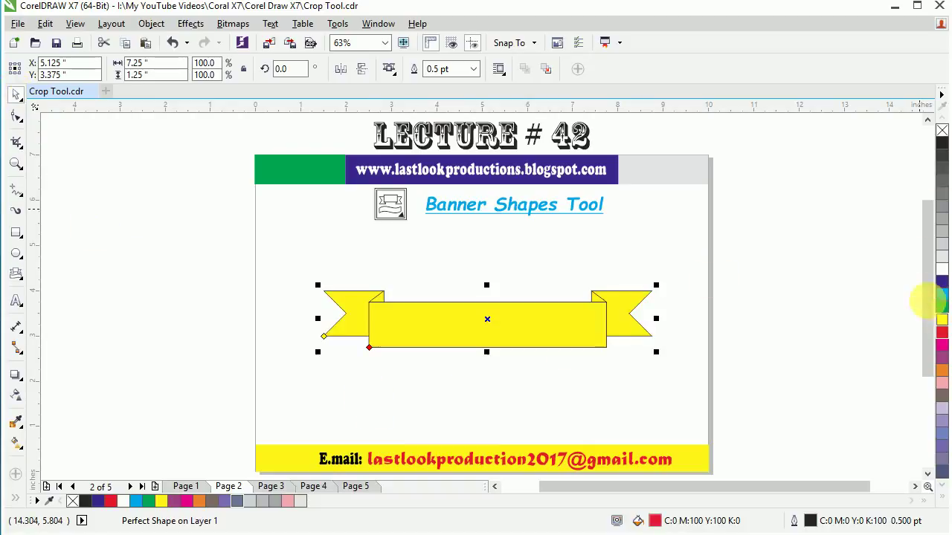
pyautogui.click(473, 69)
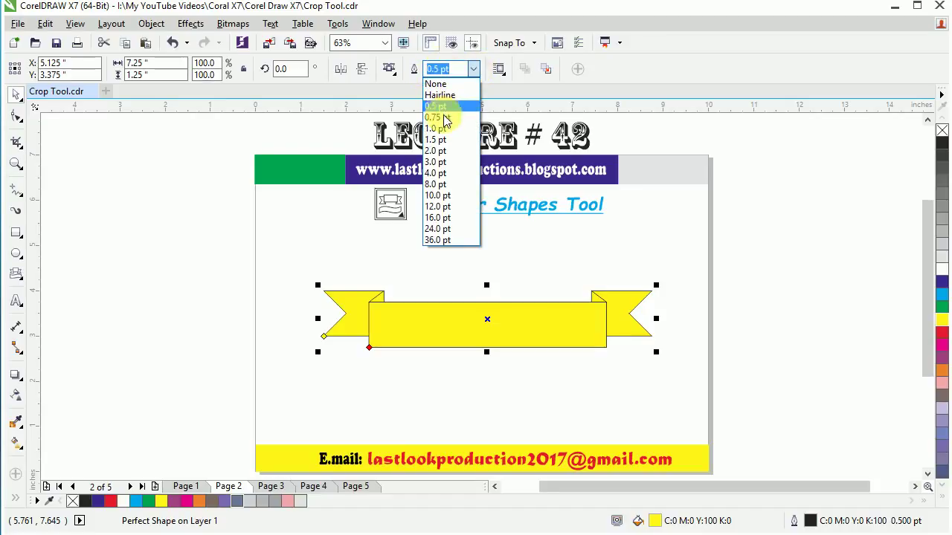
pyautogui.click(437, 161)
pyautogui.click(473, 68)
pyautogui.click(465, 207)
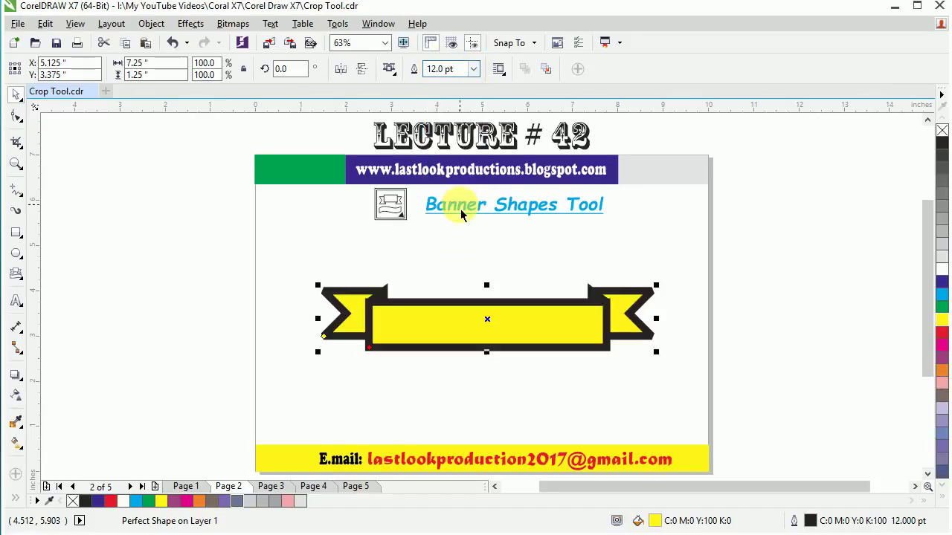
# Try white, green and yellow outline colors on the ribbon banner, finishing with a cyan fill and a black outline.
pyautogui.rightClick(943, 275)
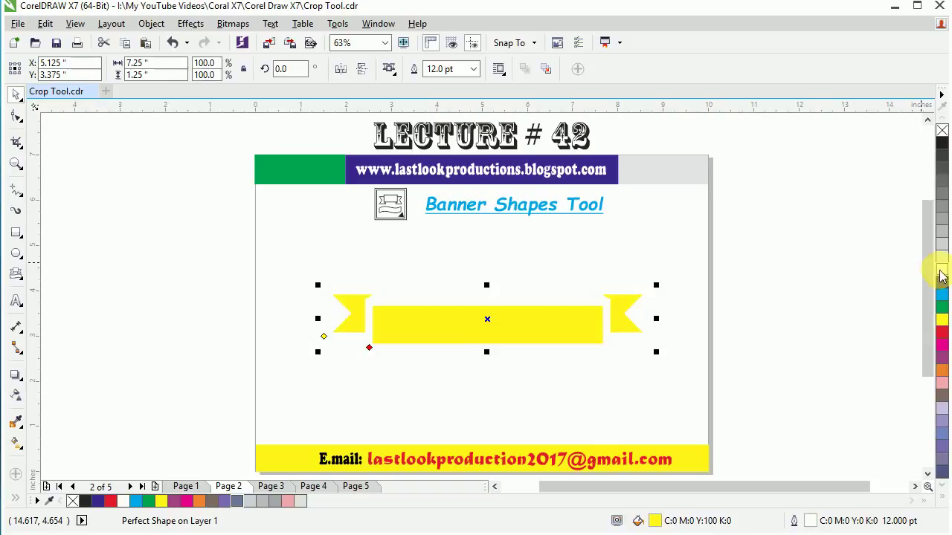
pyautogui.rightClick(942, 312)
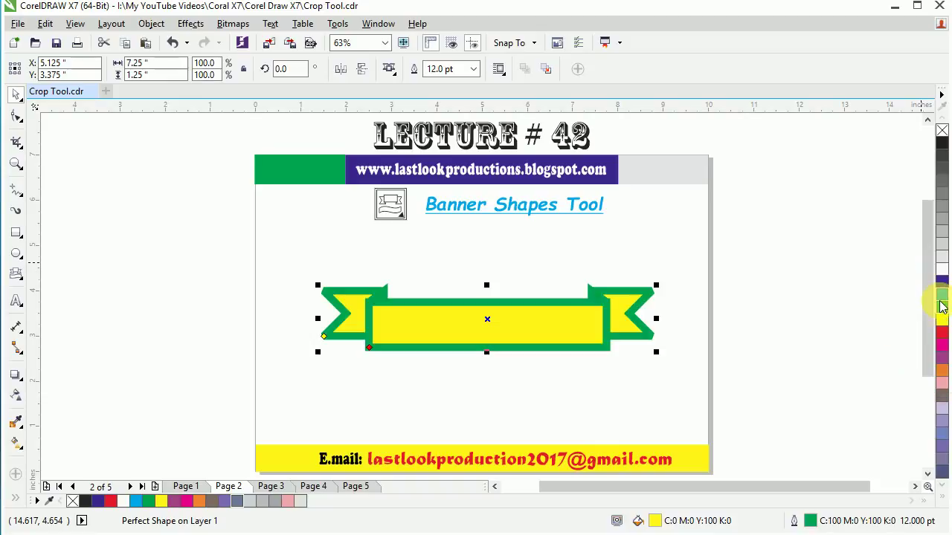
pyautogui.rightClick(942, 272)
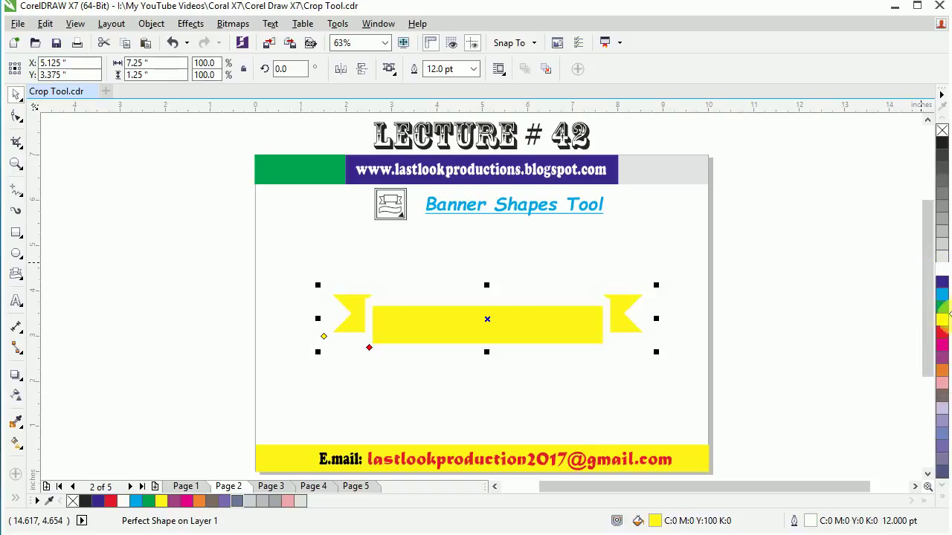
pyautogui.click(942, 309)
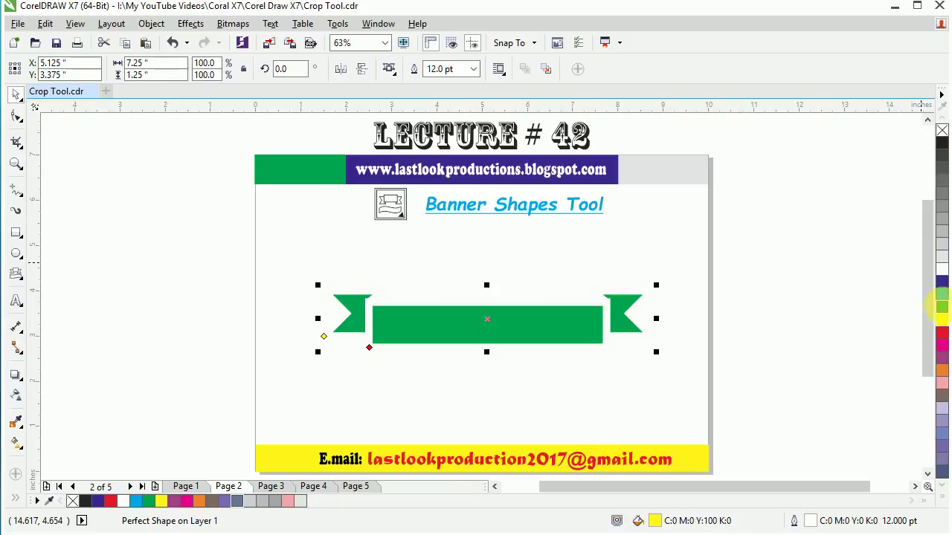
pyautogui.click(942, 295)
pyautogui.rightClick(942, 322)
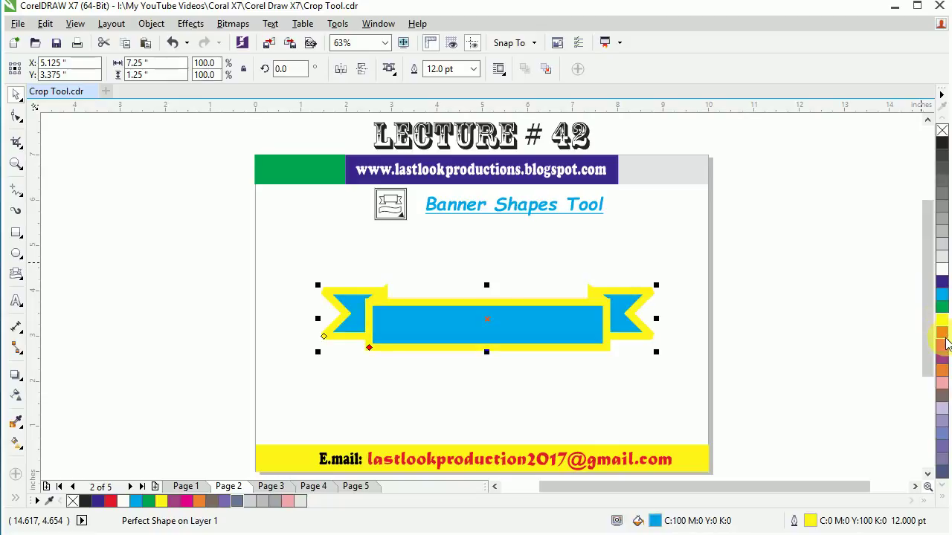
pyautogui.rightClick(942, 143)
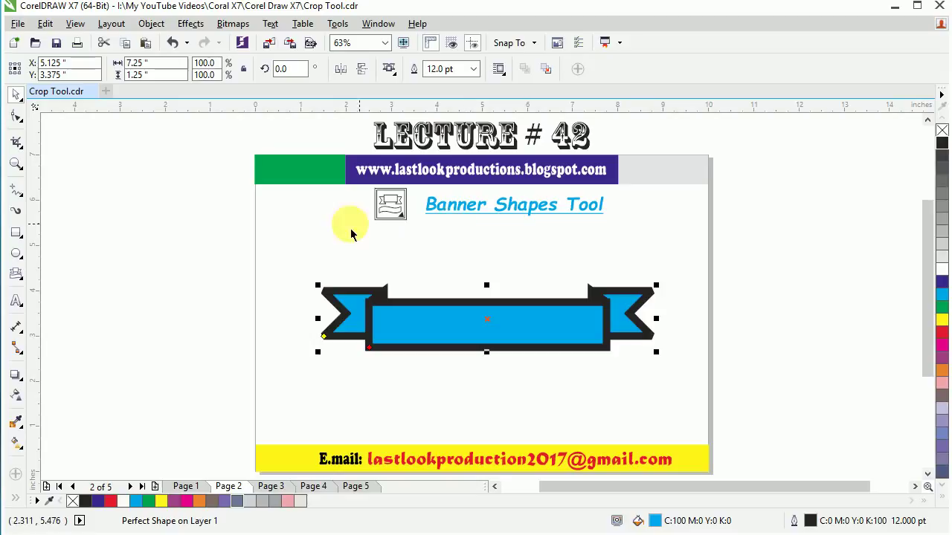
# Set the ribbon banner's outline width to 2 pt and delete the banner from the page.
pyautogui.click(473, 69)
pyautogui.click(452, 140)
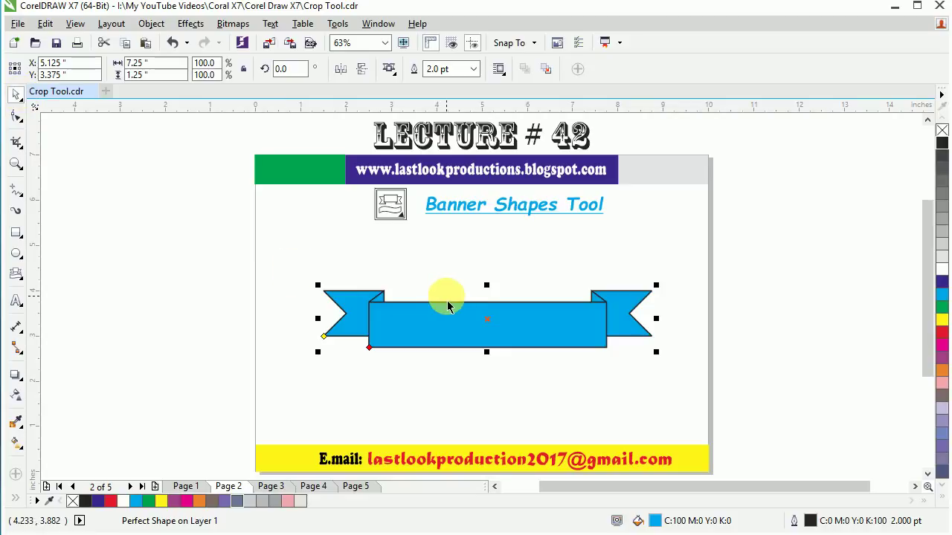
pyautogui.press('Delete')
# Draw a wavy banner about 6.25 in wide and 2.75 in high on the page using the wave banner preset.
pyautogui.click(16, 273)
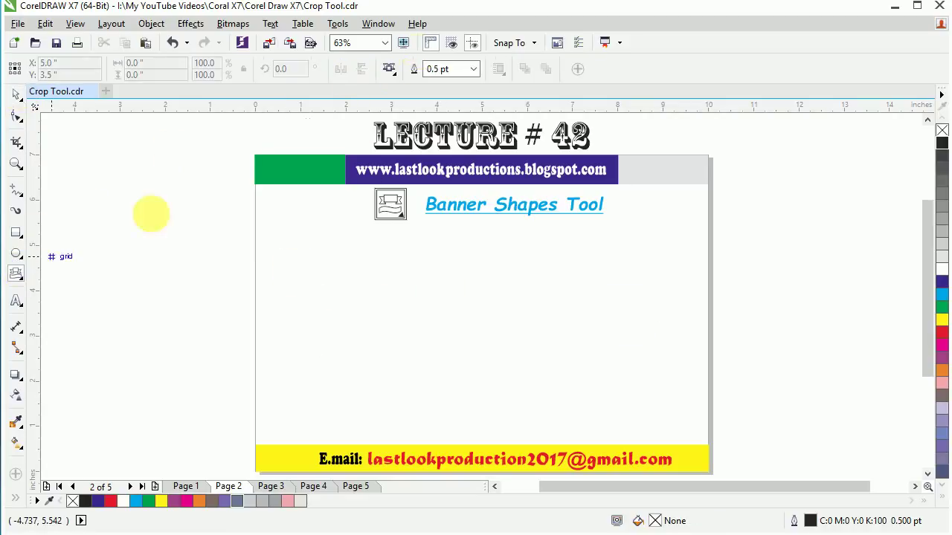
pyautogui.click(388, 69)
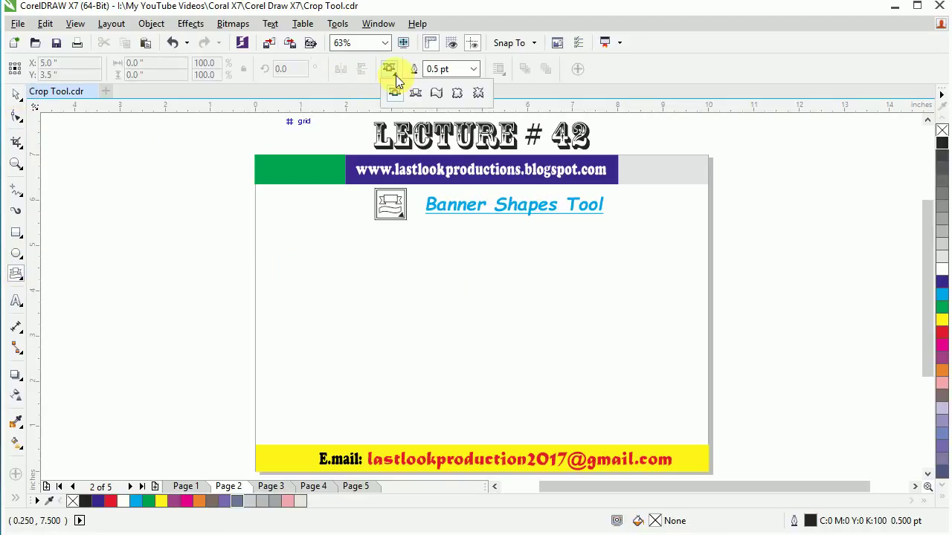
pyautogui.click(438, 94)
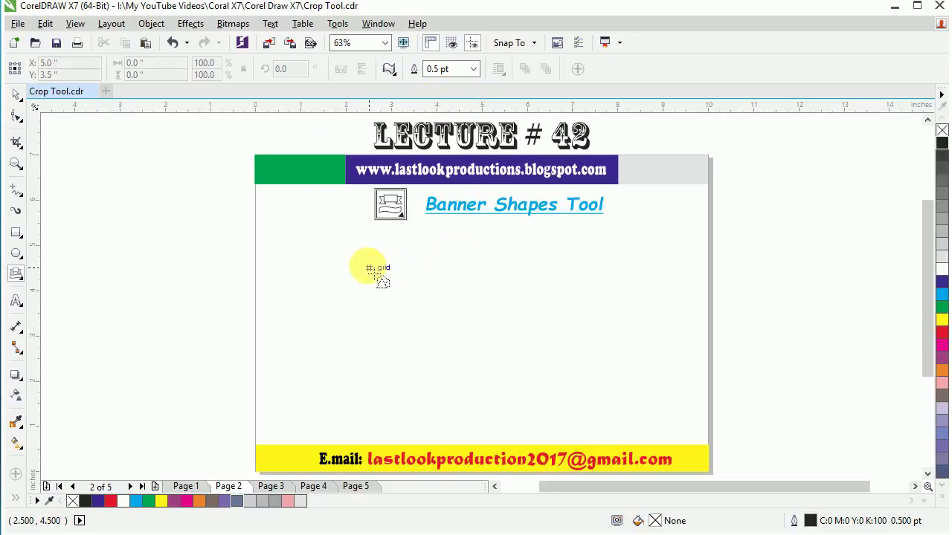
pyautogui.moveTo(345, 268); pyautogui.dragTo(632, 394)
# Deepen the wavy banner's curve with its glyph node and move the banner up about 1 in.
pyautogui.moveTo(345, 299)
pyautogui.mouseDown()
pyautogui.moveTo(374, 296)
pyautogui.moveTo(365, 283)
pyautogui.moveTo(314, 276)
pyautogui.moveTo(351, 283)
pyautogui.mouseUp()
pyautogui.press('Escape')
pyautogui.moveTo(347, 313); pyautogui.dragTo(353, 360)
pyautogui.moveTo(487, 330); pyautogui.dragTo(487, 286)
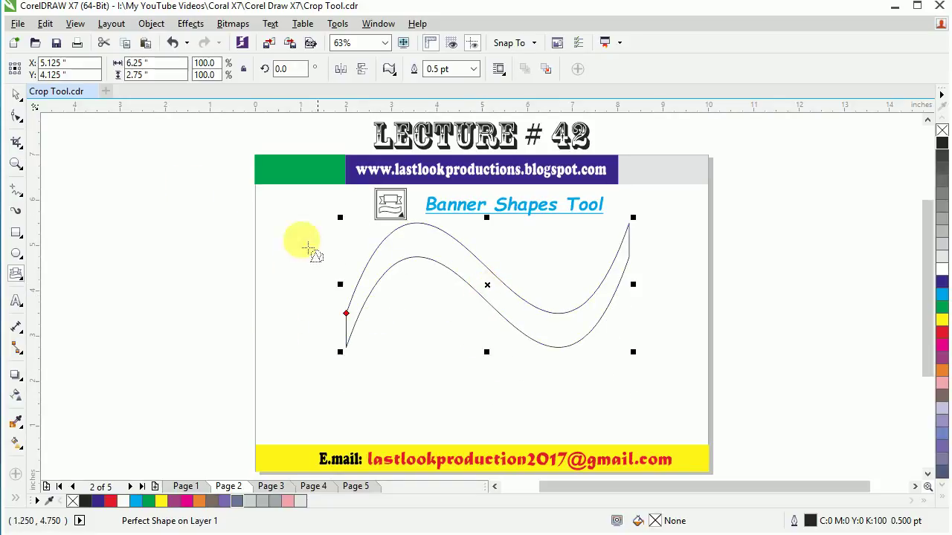
# Place a copy of the wavy banner 0.375 in directly below the original so the two overlap.
pyautogui.click(15, 99)
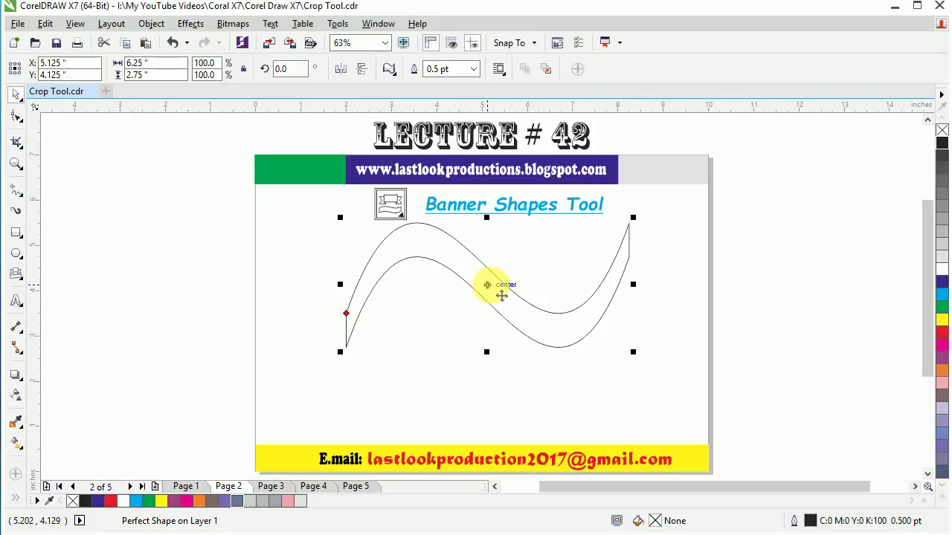
pyautogui.moveTo(499, 295); pyautogui.dragTo(499, 318)
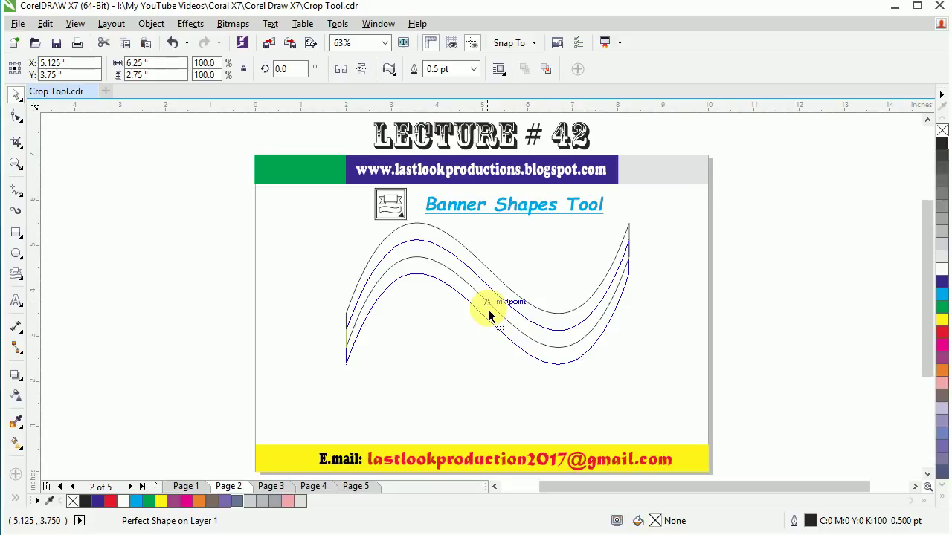
pyautogui.moveTo(489, 316); pyautogui.dragTo(489, 316)
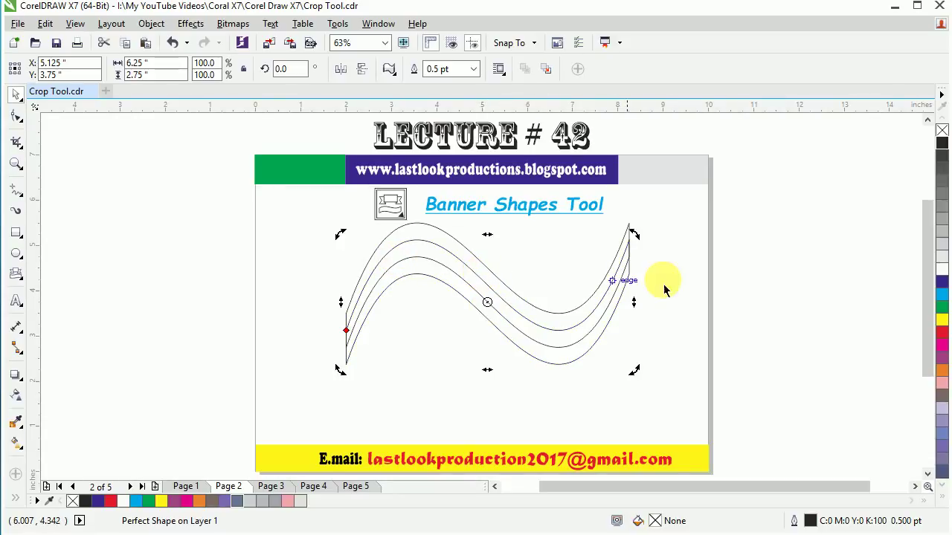
# Fill the upper wavy banner with cyan and the lower copy with yellow.
pyautogui.click(881, 268)
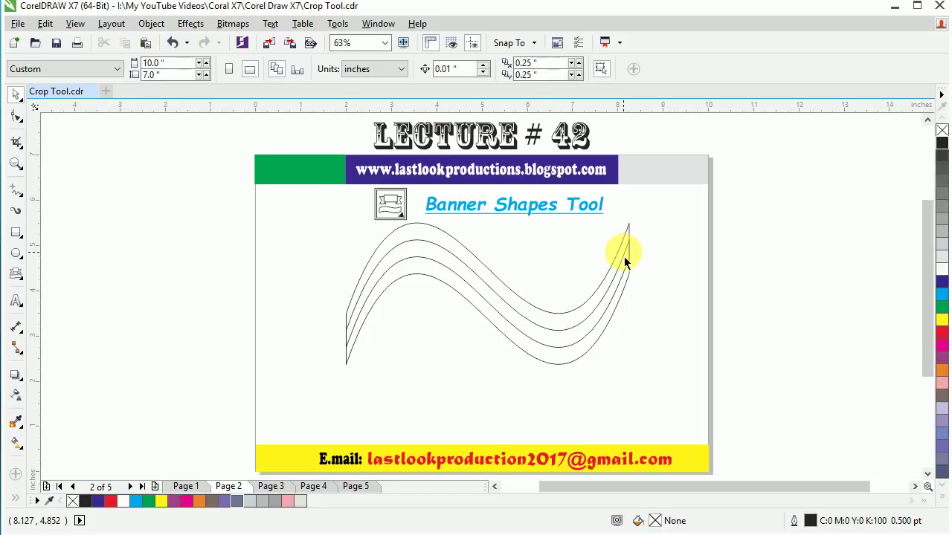
pyautogui.click(625, 262)
pyautogui.click(942, 295)
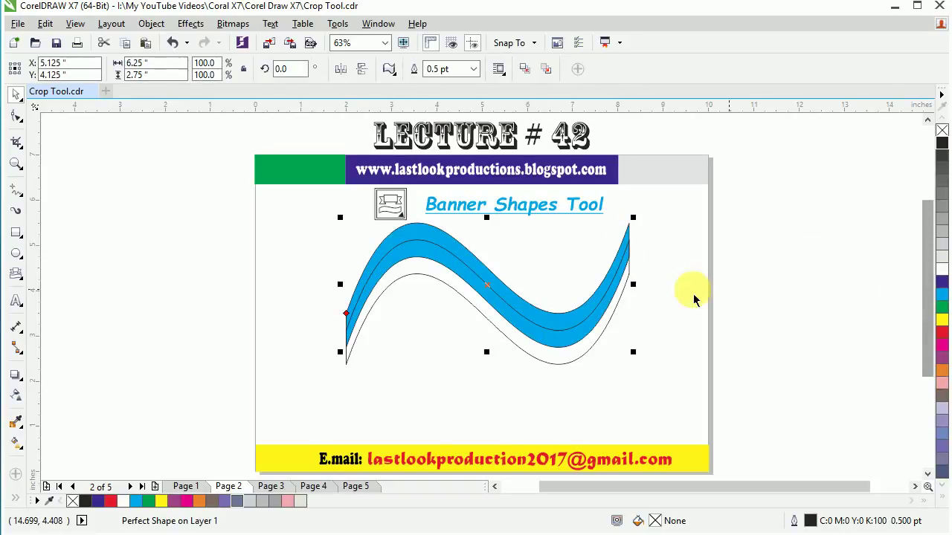
pyautogui.click(557, 366)
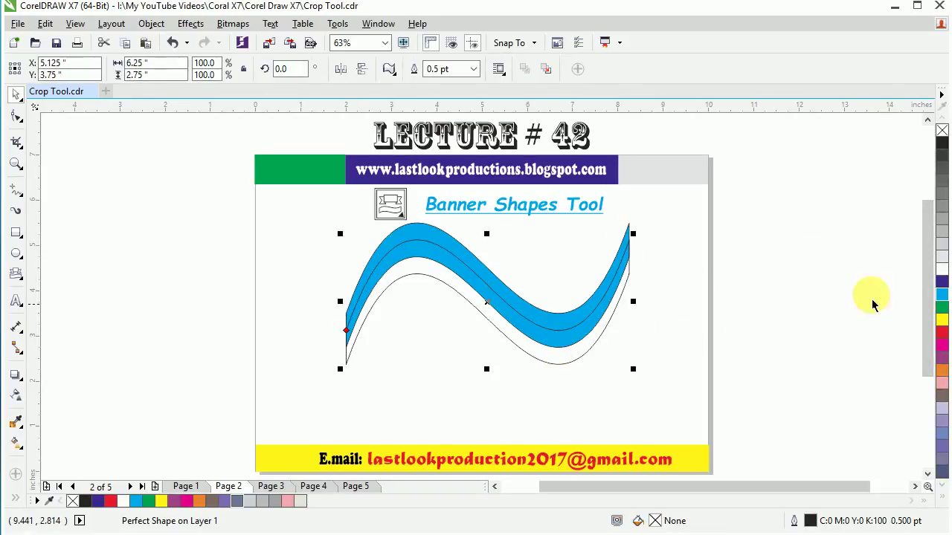
pyautogui.click(941, 320)
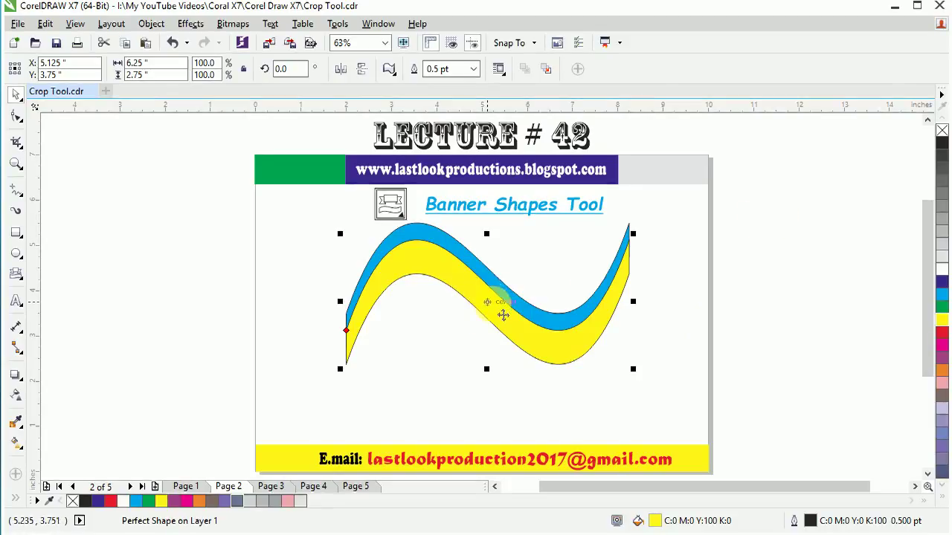
# Duplicate the yellow wavy banner 0.375 in below itself and repeat the duplication four more times.
pyautogui.moveTo(497, 309); pyautogui.dragTo(500, 324)
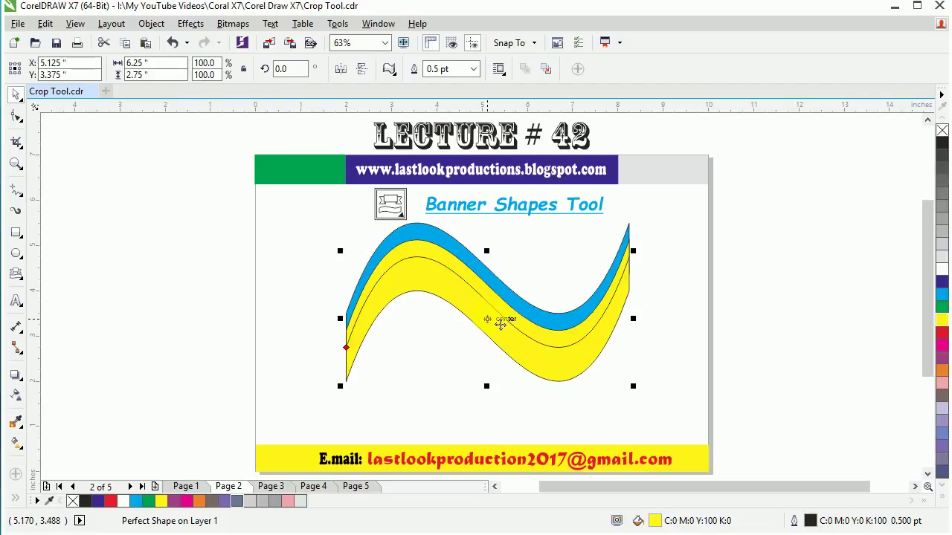
pyautogui.hotkey('ctrl', 'r')
pyautogui.hotkey('ctrl', 'r')
pyautogui.hotkey('ctrl', 'r')
pyautogui.hotkey('ctrl', 'r')
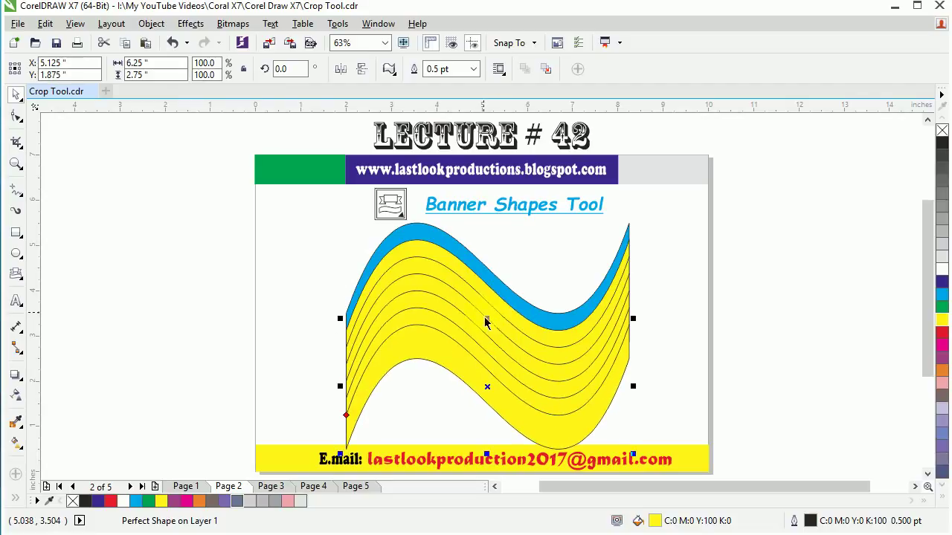
# Fill the third, fourth and fifth wavy banners from the top with green, red and dark blue.
pyautogui.click(499, 315)
pyautogui.moveTo(942, 306); pyautogui.dragTo(598, 357)
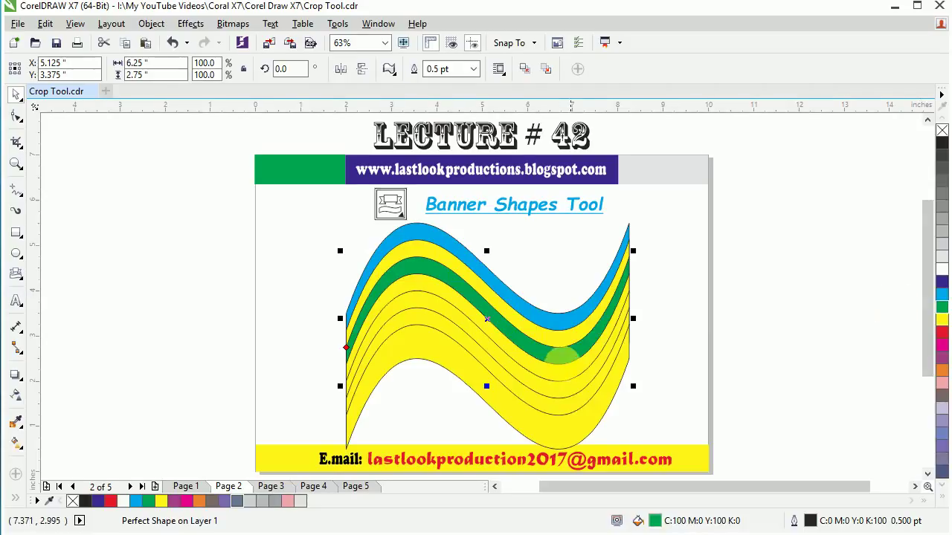
pyautogui.click(598, 358)
pyautogui.click(942, 333)
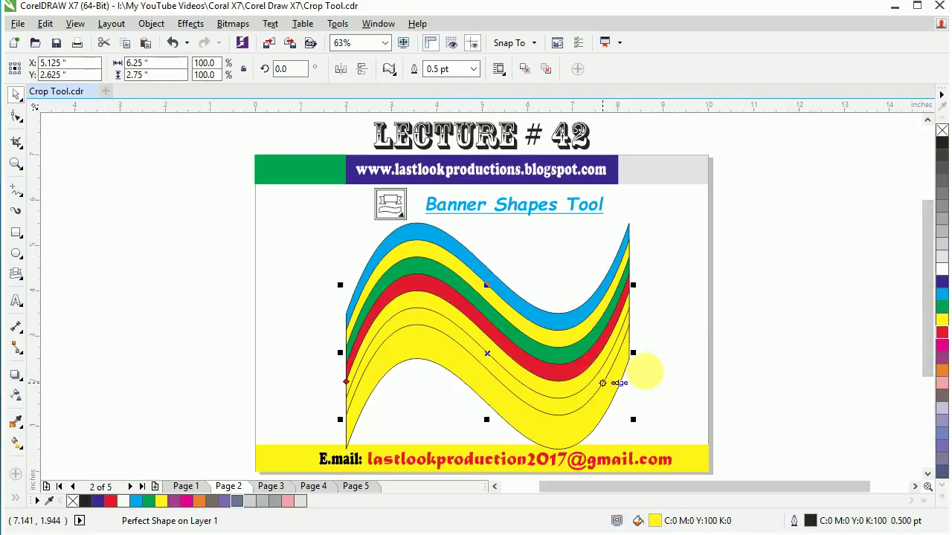
pyautogui.click(940, 283)
# Fill the sixth wavy banner with light gray and the lowest one with pink.
pyautogui.click(554, 409)
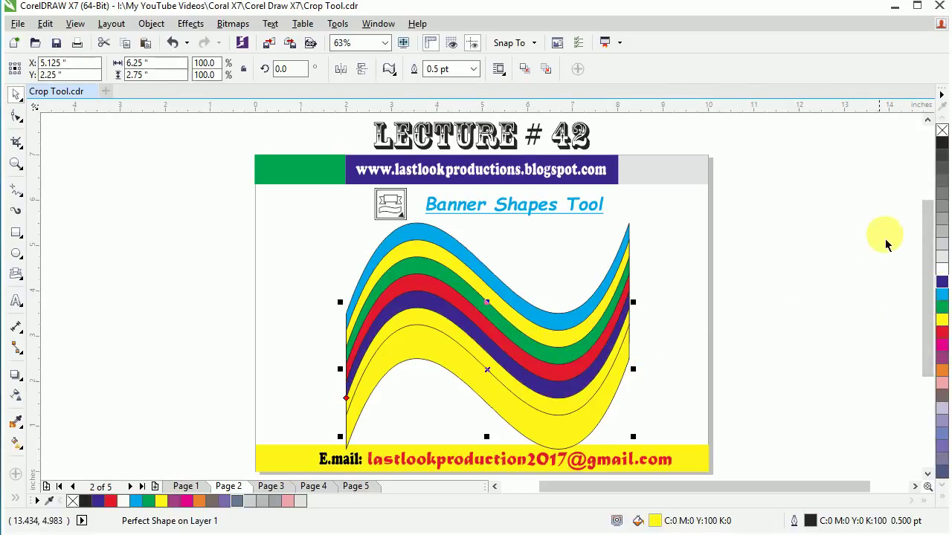
pyautogui.click(942, 271)
pyautogui.click(565, 405)
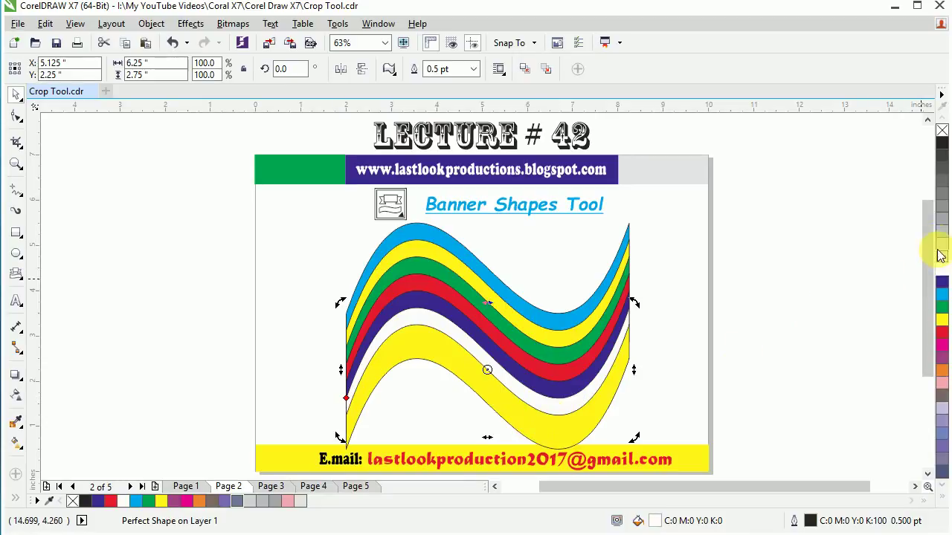
pyautogui.click(941, 253)
pyautogui.click(556, 430)
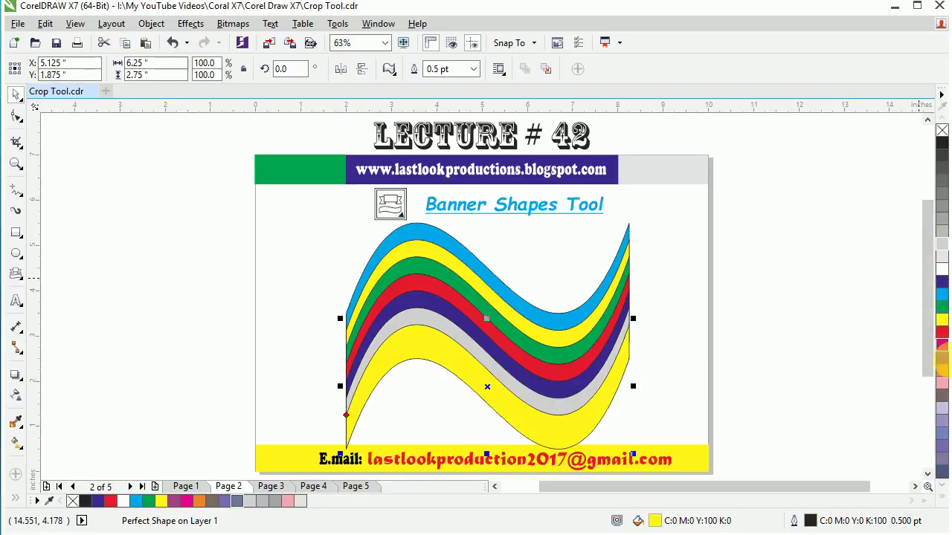
pyautogui.click(942, 383)
# Delete all the stacked wavy banners from the page.
pyautogui.click(800, 381)
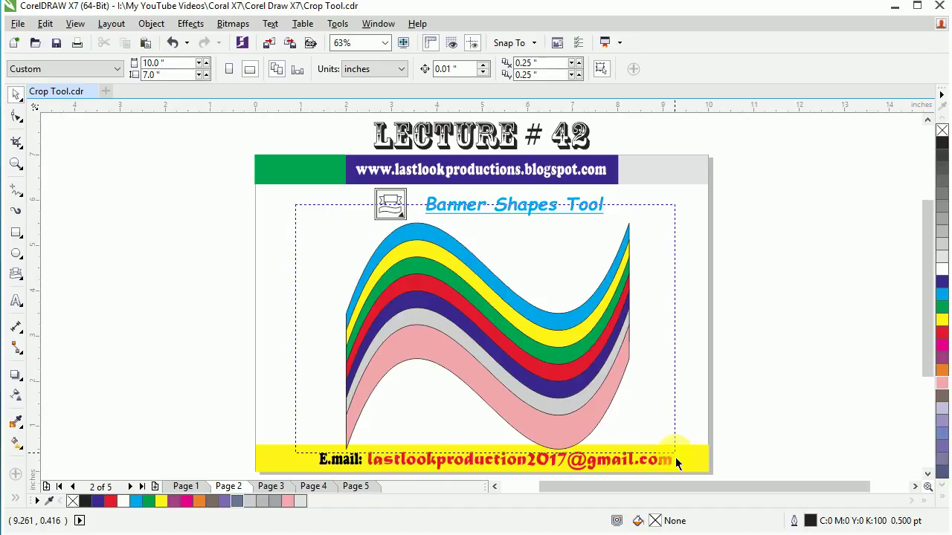
pyautogui.moveTo(676, 457); pyautogui.dragTo(675, 457)
pyautogui.press('Delete')
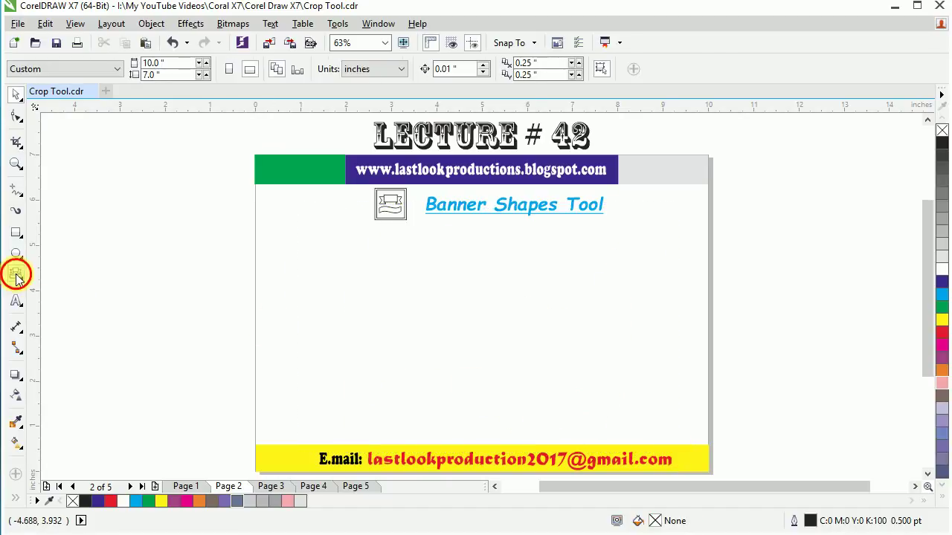
# Draw a wavy banner 6 by 2.75 in mid-page and deepen its curve with the glyph node.
pyautogui.click(16, 275)
pyautogui.moveTo(357, 268); pyautogui.dragTo(633, 397)
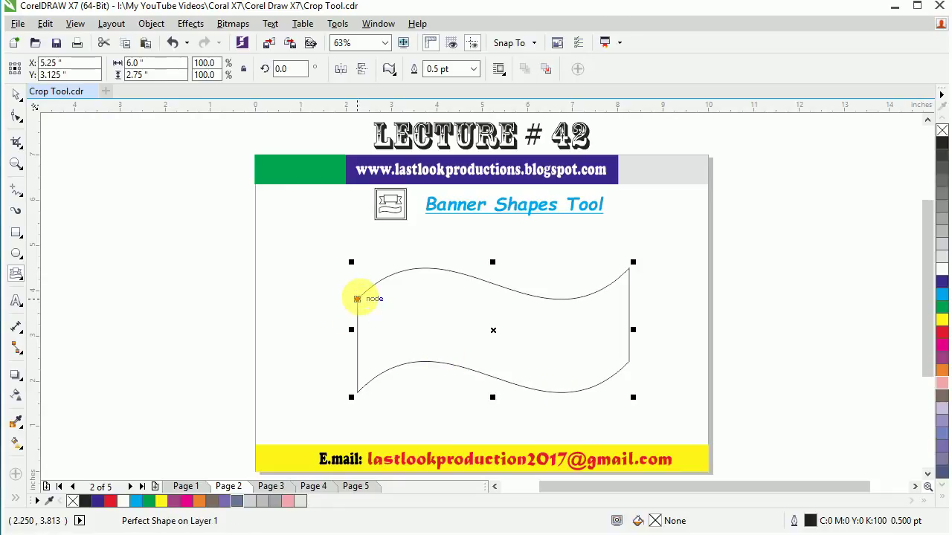
pyautogui.moveTo(358, 305); pyautogui.dragTo(357, 346)
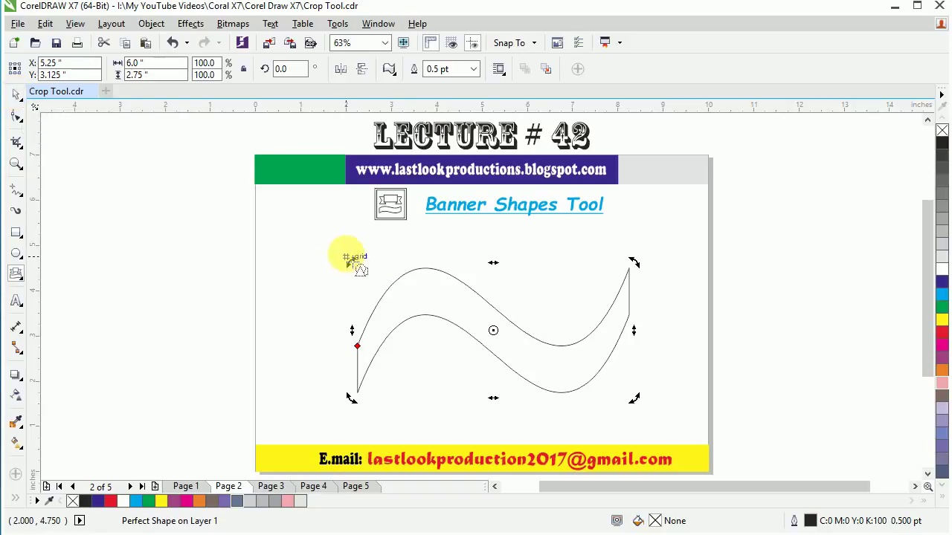
# Fill the wavy banner with yellow and place a copy of it rotated to about 330.8° around its center.
pyautogui.moveTo(361, 272); pyautogui.dragTo(435, 242)
pyautogui.hotkey('ctrl', 'z')
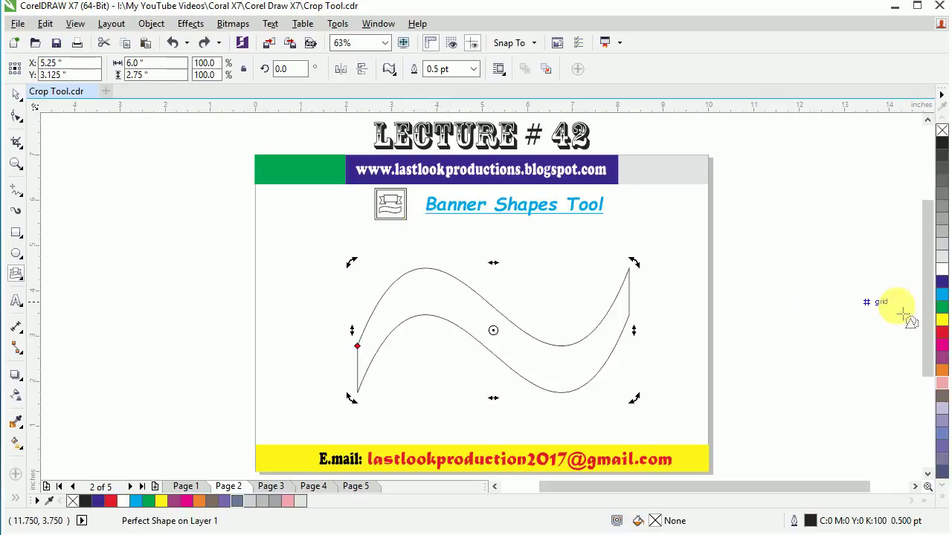
pyautogui.click(942, 318)
pyautogui.click(360, 272)
pyautogui.moveTo(363, 272); pyautogui.dragTo(441, 251)
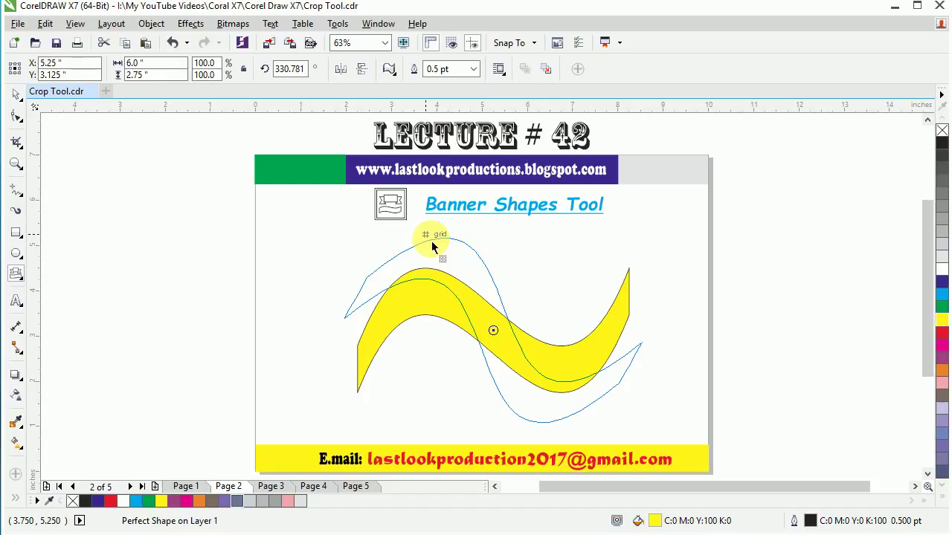
pyautogui.moveTo(432, 247); pyautogui.dragTo(436, 242)
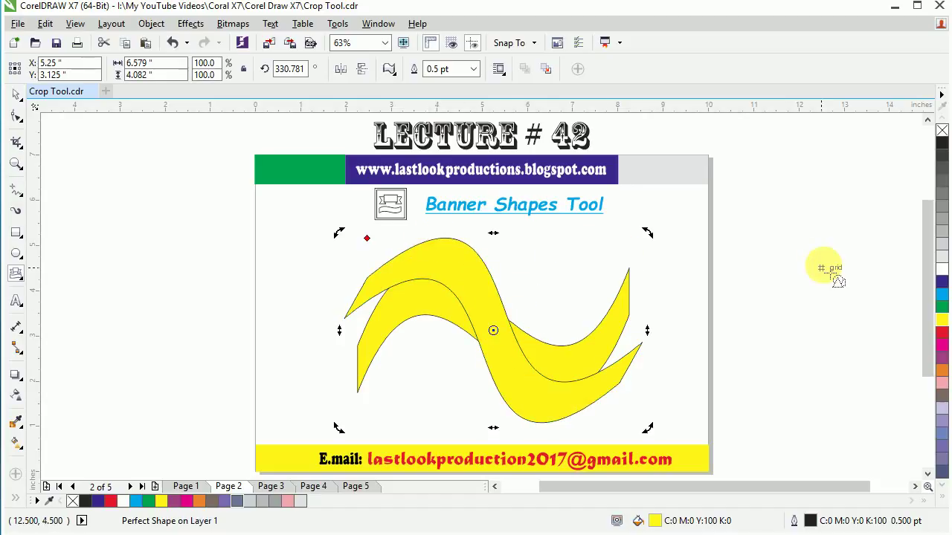
# Repeat the rotated duplication of the banner five more times to build a pinwheel.
pyautogui.hotkey('ctrl', 'r')
pyautogui.hotkey('ctrl', 'r')
pyautogui.hotkey('ctrl', 'r')
pyautogui.hotkey('ctrl', 'r')
pyautogui.hotkey('ctrl', 'r')
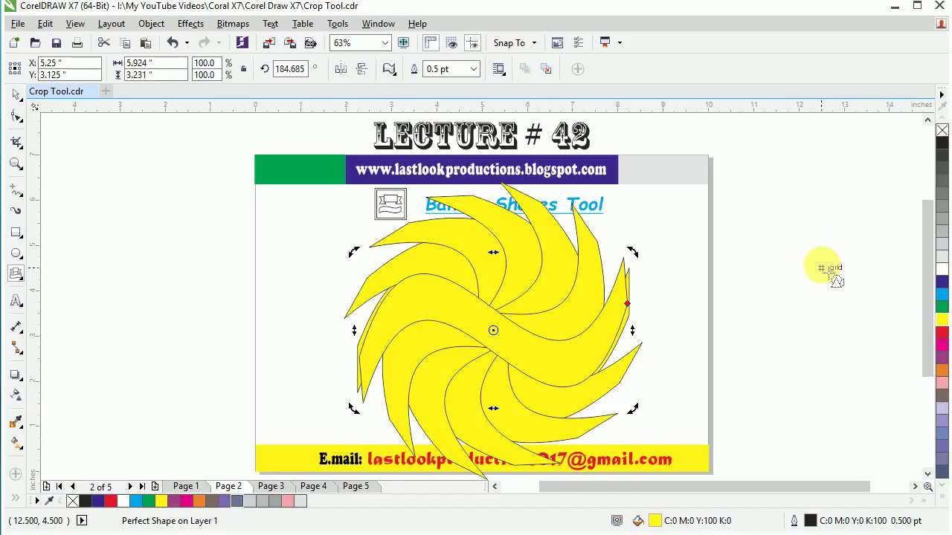
# Select the whole pinwheel of banners along with the title and its icon, and fill the selection with cyan.
pyautogui.click(15, 94)
pyautogui.click(199, 236)
pyautogui.moveTo(258, 183); pyautogui.dragTo(676, 457)
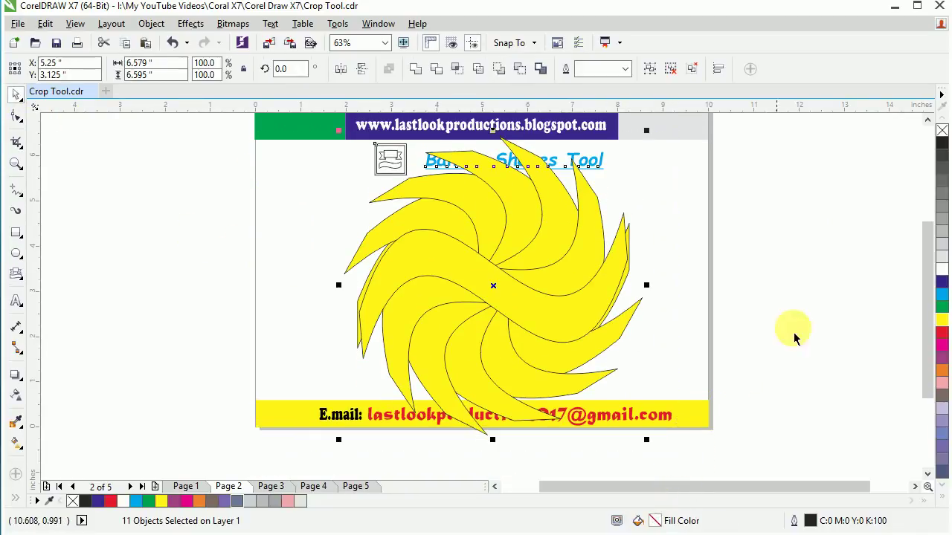
pyautogui.click(942, 294)
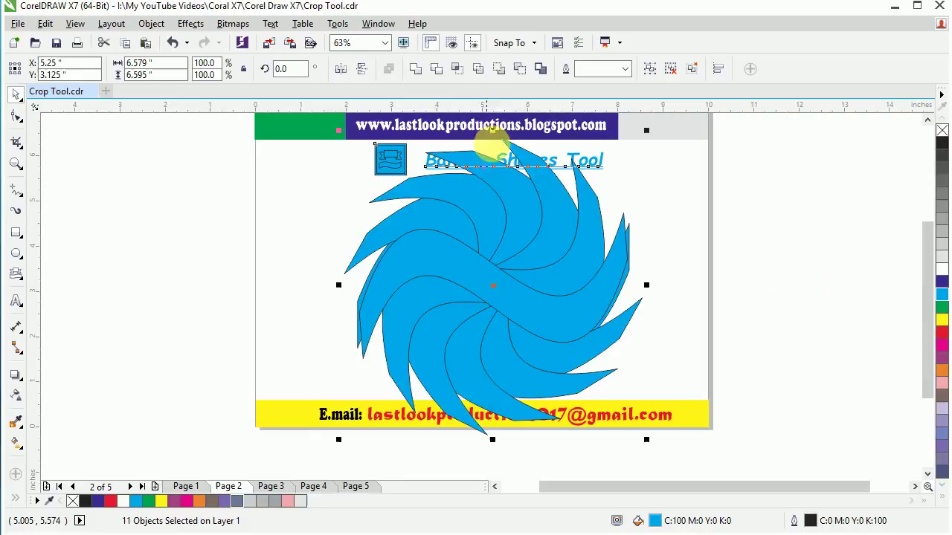
# Try several shaping operations on the selected objects, including Intersect and Create Boundary, undoing each one.
pyautogui.click(464, 73)
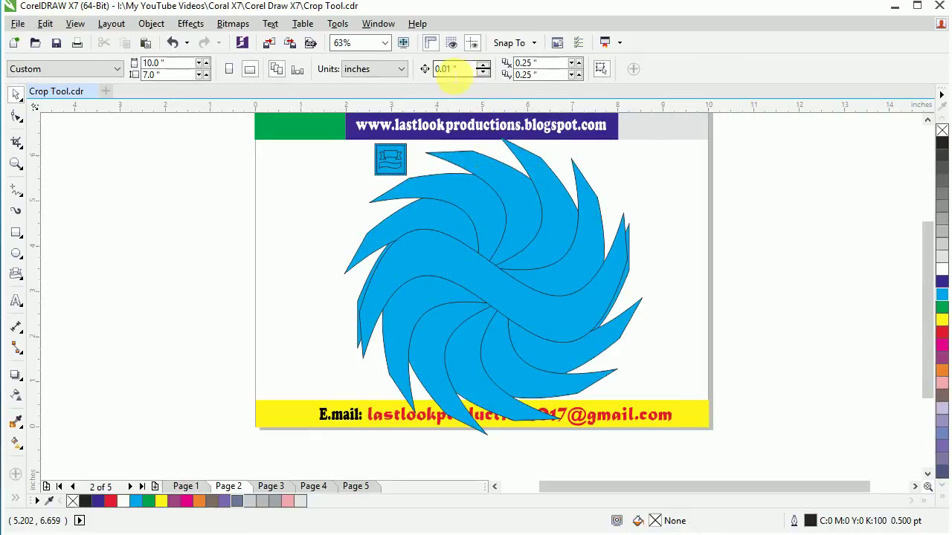
pyautogui.hotkey('ctrl', 'z')
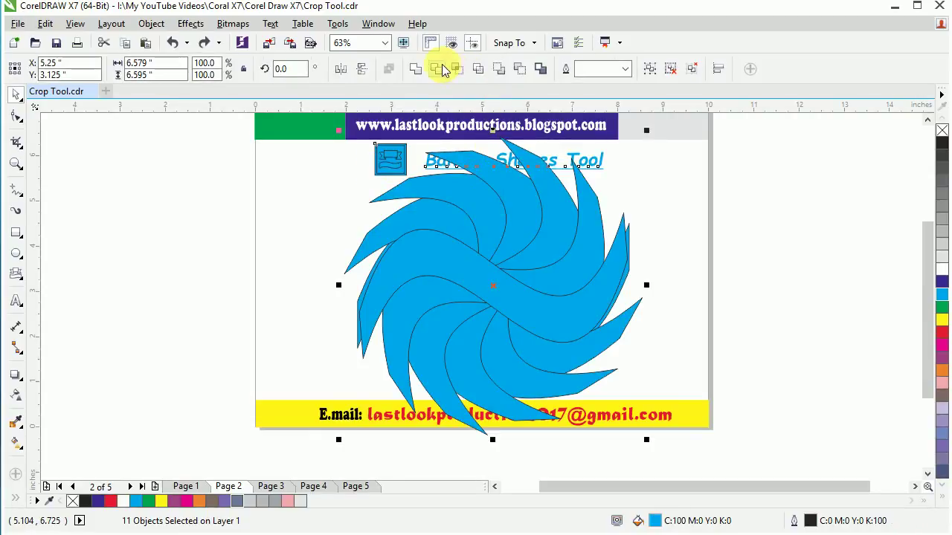
pyautogui.click(459, 71)
pyautogui.hotkey('ctrl', 'z')
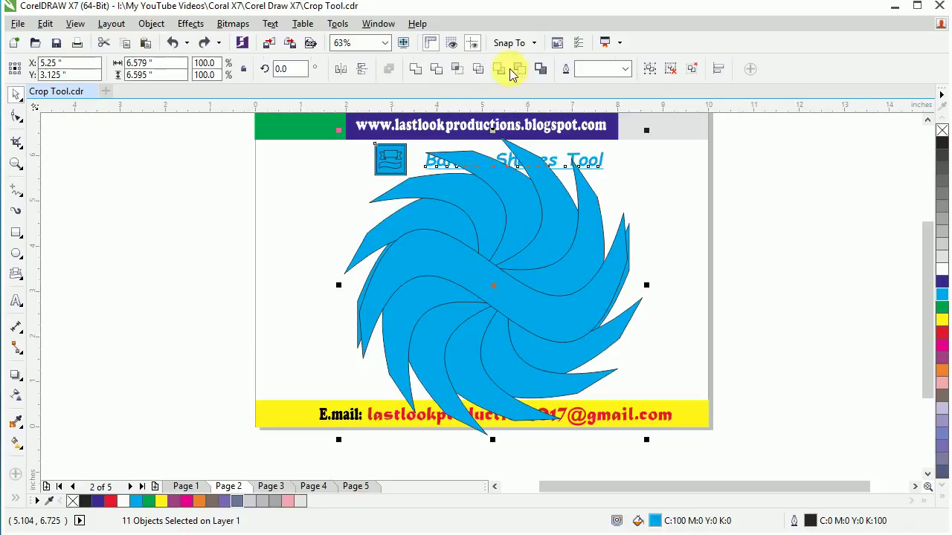
pyautogui.click(543, 70)
pyautogui.hotkey('ctrl', 'z')
pyautogui.click(523, 71)
pyautogui.hotkey('ctrl', 'z')
# Delete the rotated cyan banners one by one until the pinwheel is removed from the page.
pyautogui.click(315, 223)
pyautogui.click(493, 258)
pyautogui.press('z')
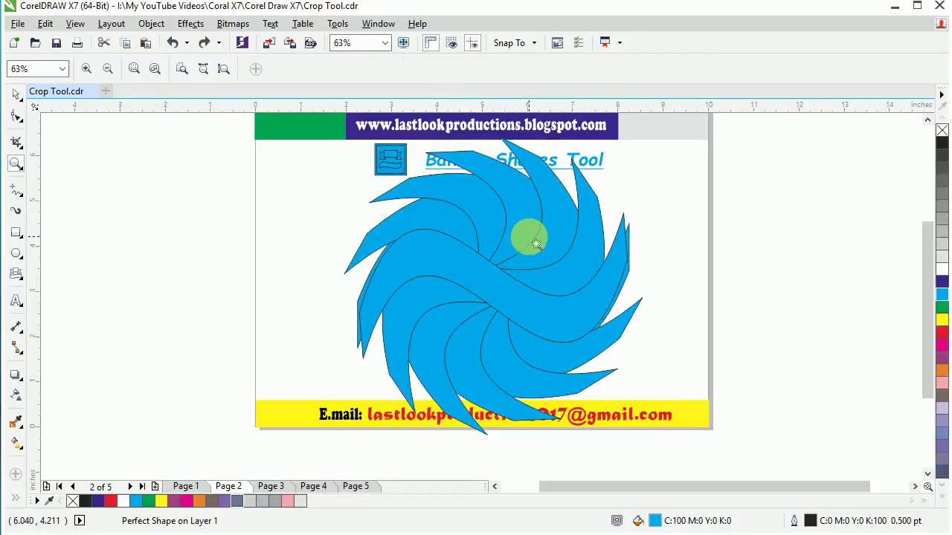
pyautogui.click(530, 245)
pyautogui.rightClick(341, 234)
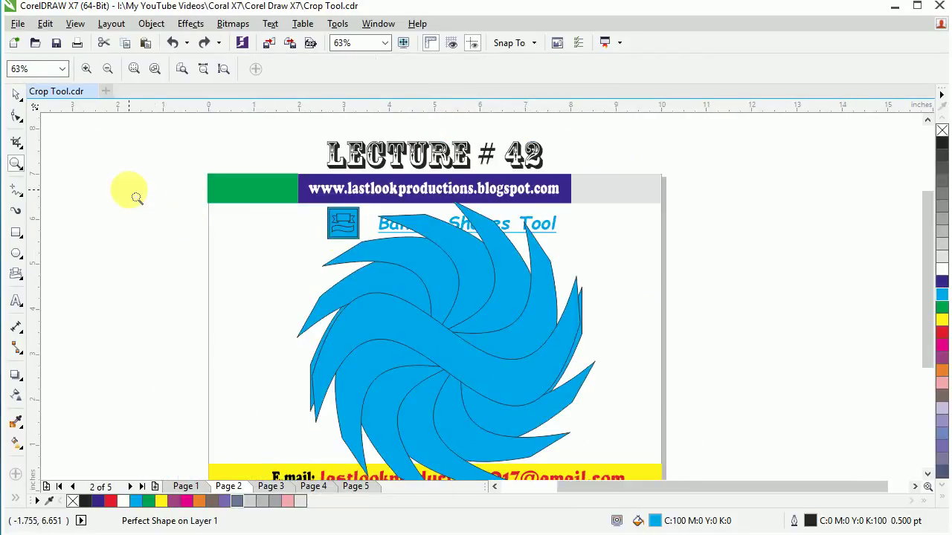
pyautogui.press('F4')
pyautogui.click(16, 94)
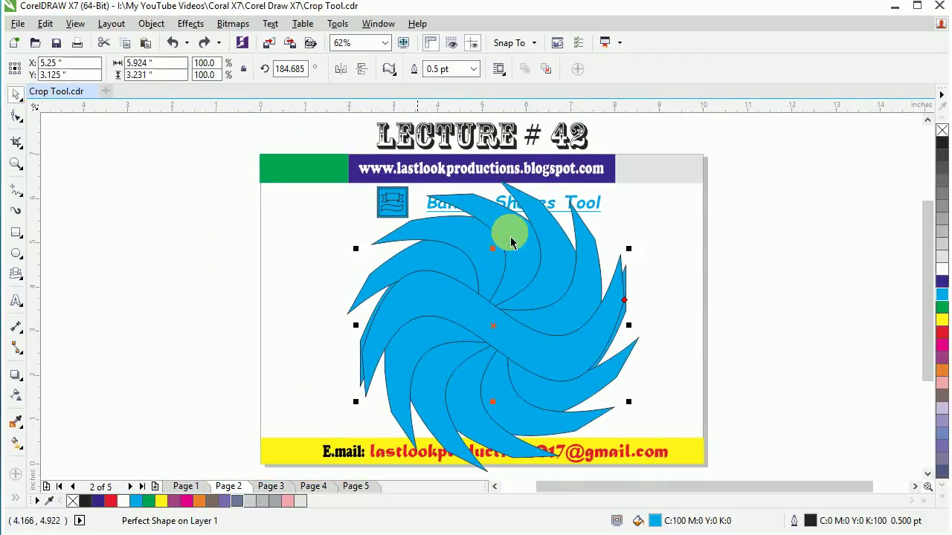
pyautogui.click(516, 314)
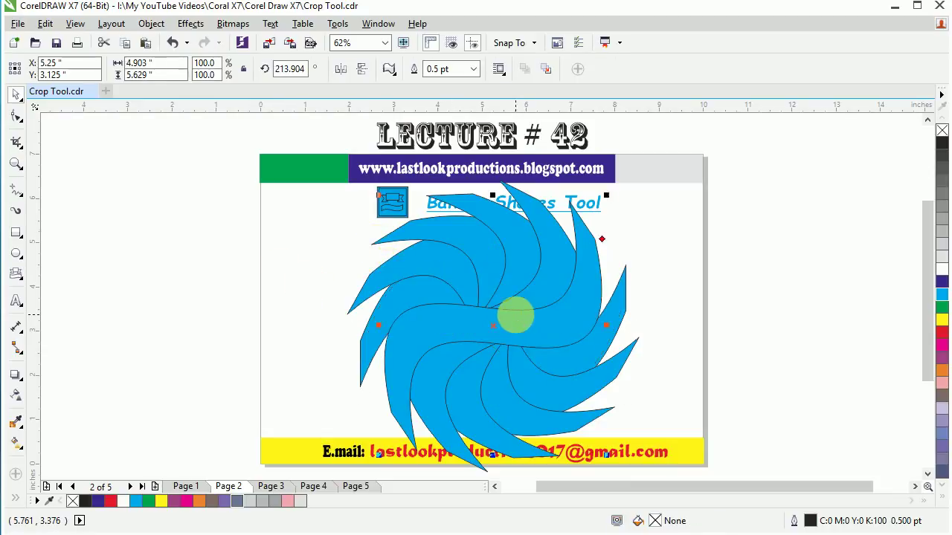
pyautogui.hotkey('ctrl', 'z')
pyautogui.hotkey('ctrl', 'z')
pyautogui.hotkey('ctrl', 'z')
pyautogui.hotkey('ctrl', 'z')
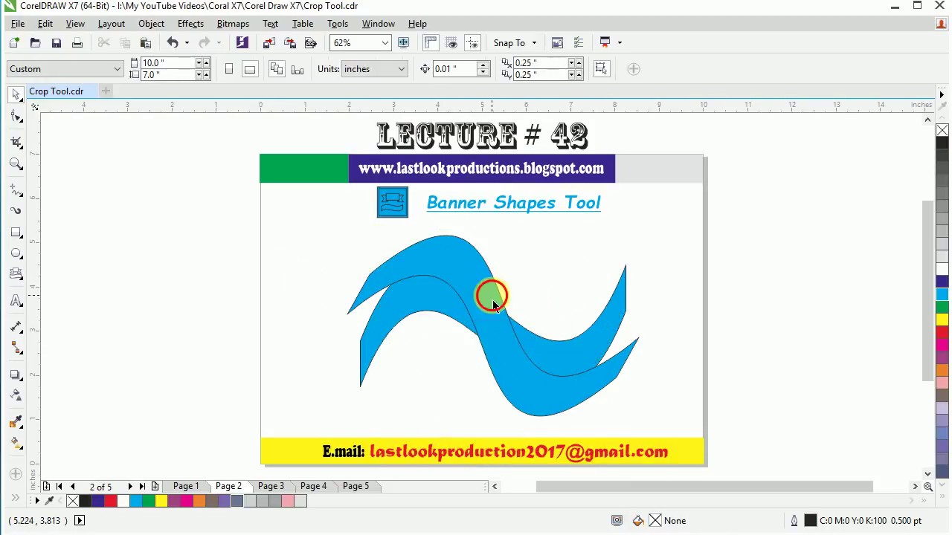
pyautogui.click(476, 319)
pyautogui.press('Delete')
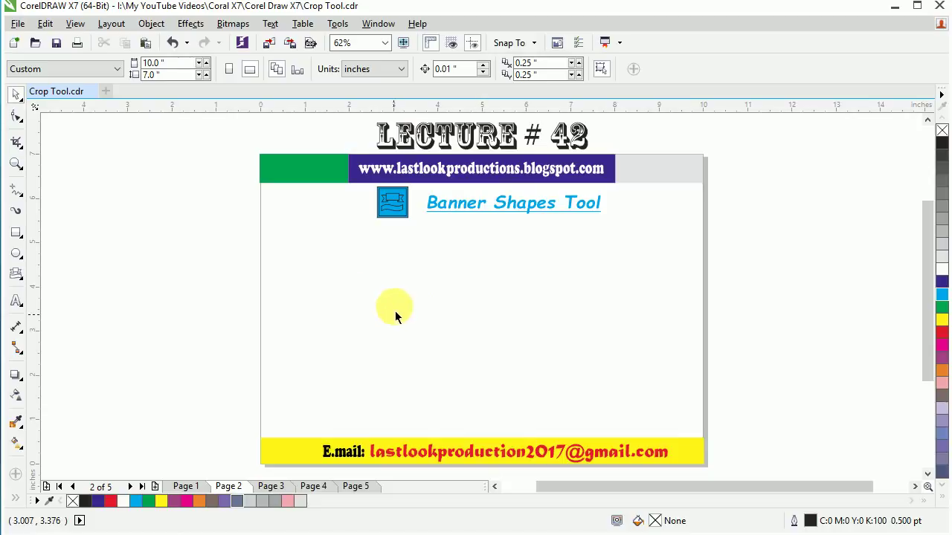
pyautogui.click(391, 195)
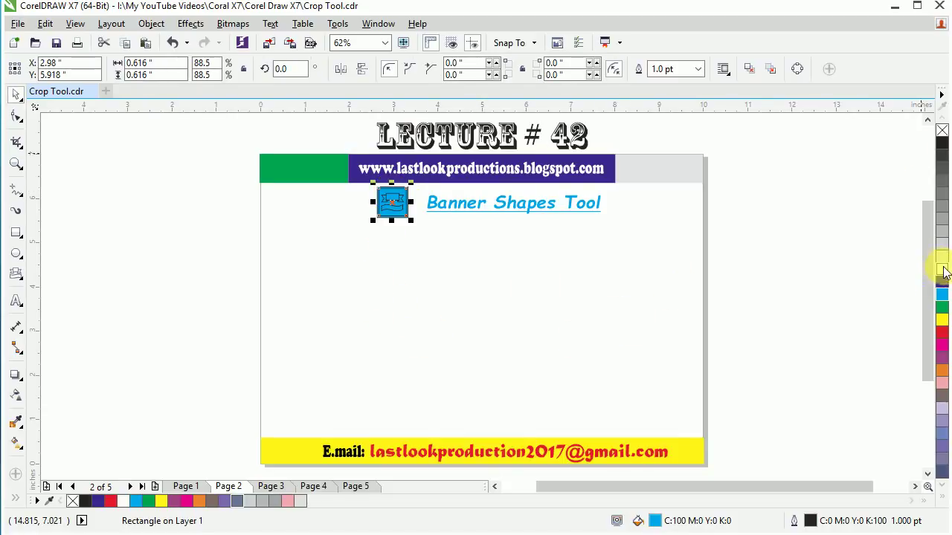
pyautogui.click(506, 264)
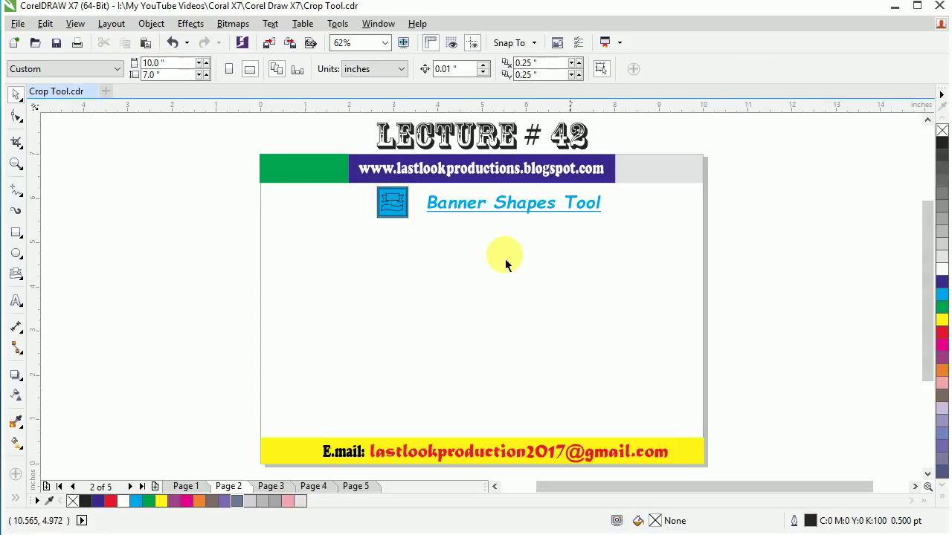
pyautogui.click(394, 220)
pyautogui.click(399, 261)
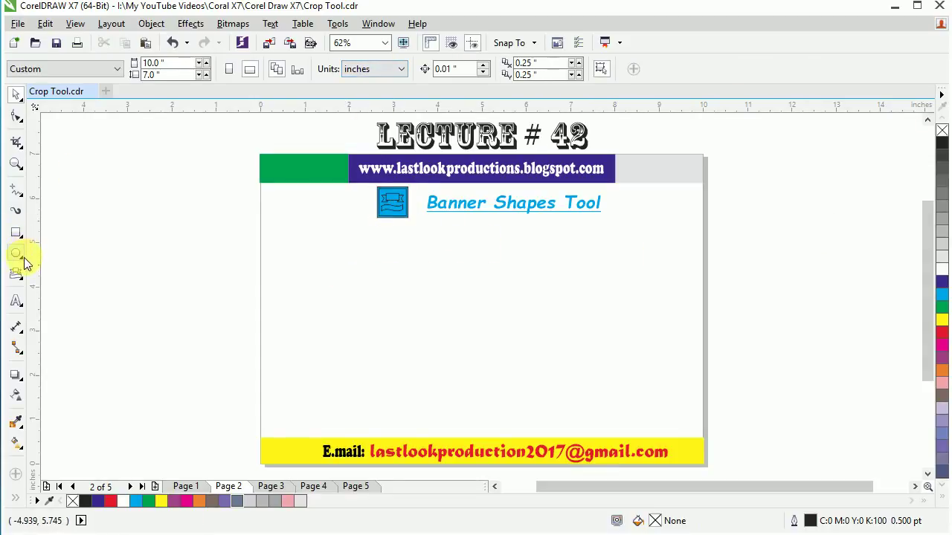
# Draw a wavy banner 6.25 by 3.5 in, center it below the title and fill it with green.
pyautogui.click(20, 274)
pyautogui.click(393, 72)
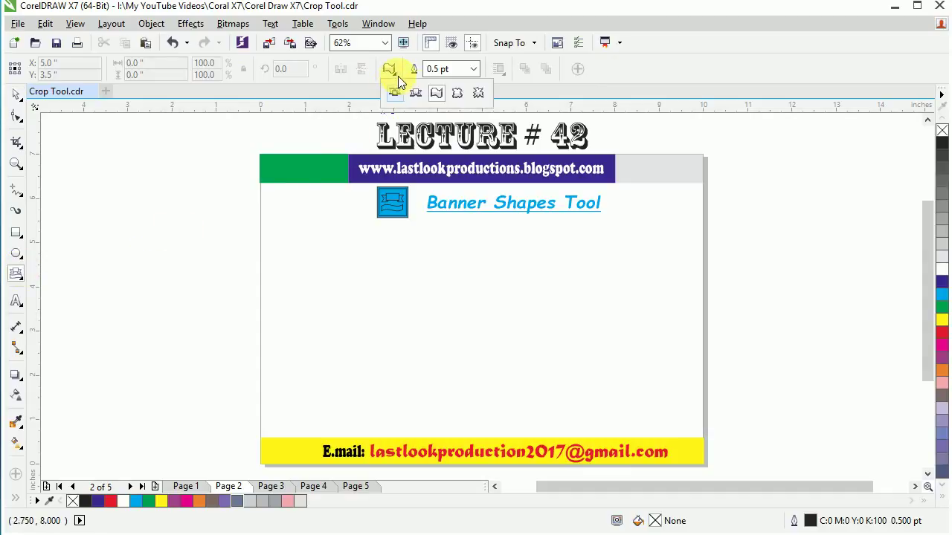
pyautogui.click(436, 95)
pyautogui.moveTo(316, 265); pyautogui.dragTo(595, 420)
pyautogui.moveTo(453, 342); pyautogui.dragTo(504, 339)
pyautogui.click(941, 306)
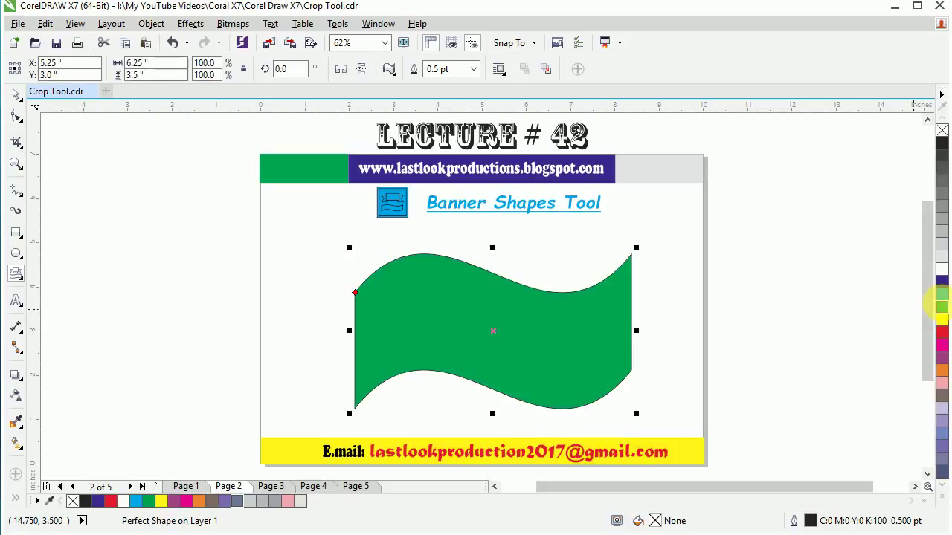
# Draw a vertical freehand line 3.5 in long across the green banner at X 3.5 in, near its left end.
pyautogui.click(18, 195)
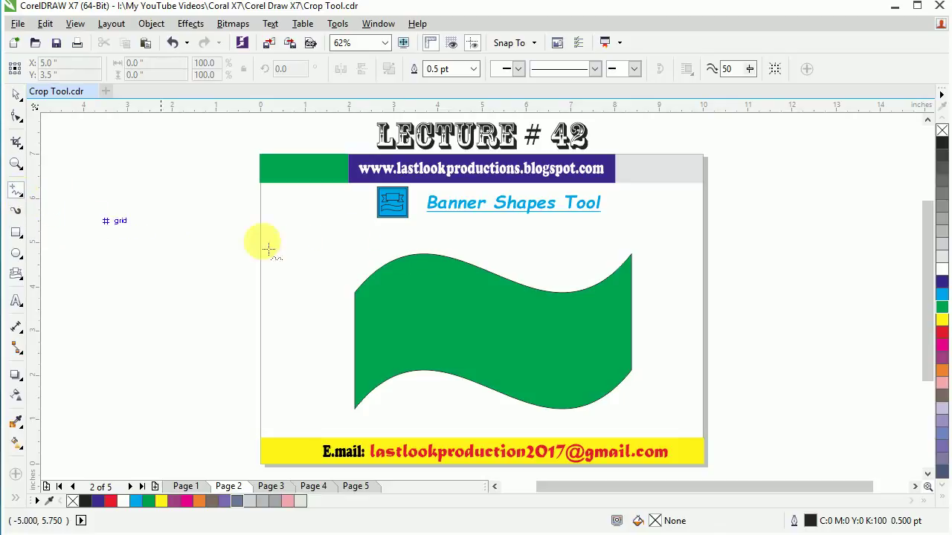
pyautogui.click(415, 243)
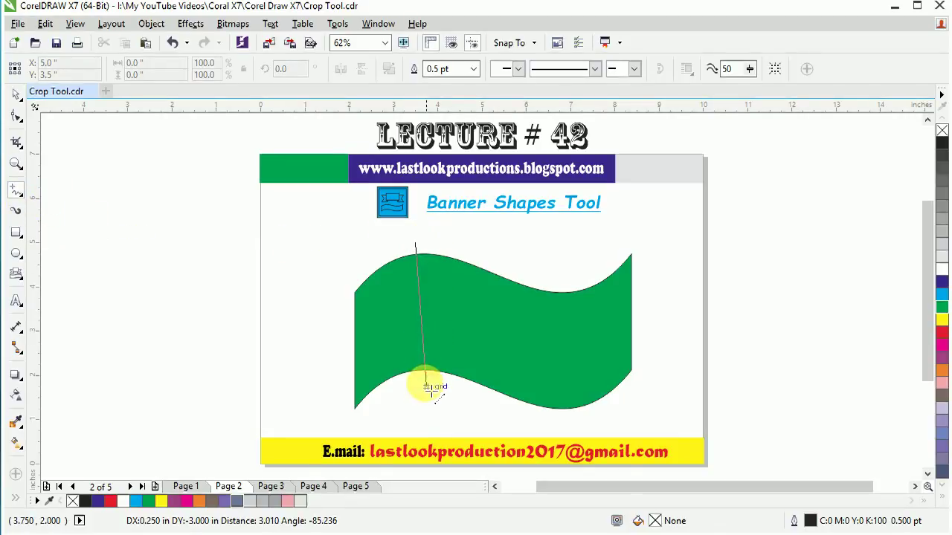
pyautogui.click(418, 409)
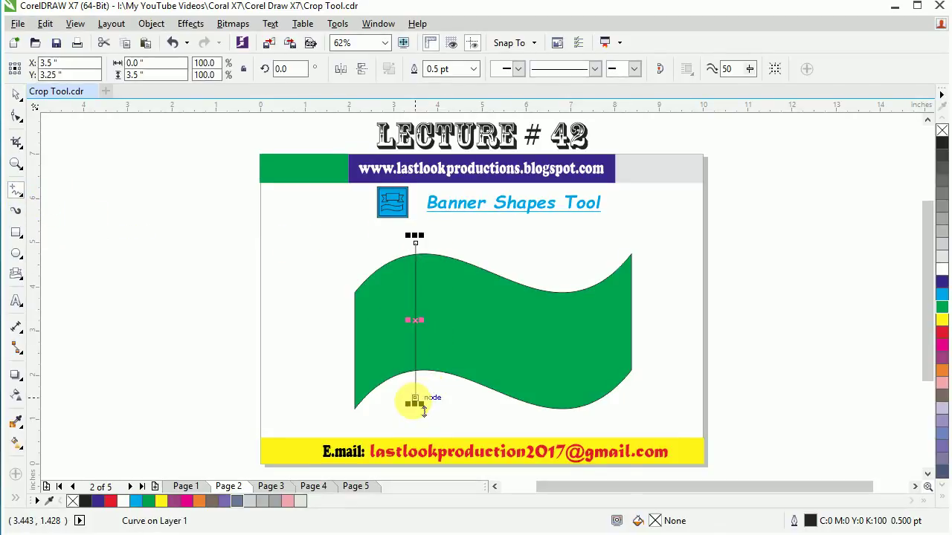
# Create a separate area from the flag's section left of the vertical line with Smart Fill and color it white.
pyautogui.click(17, 96)
pyautogui.click(373, 316)
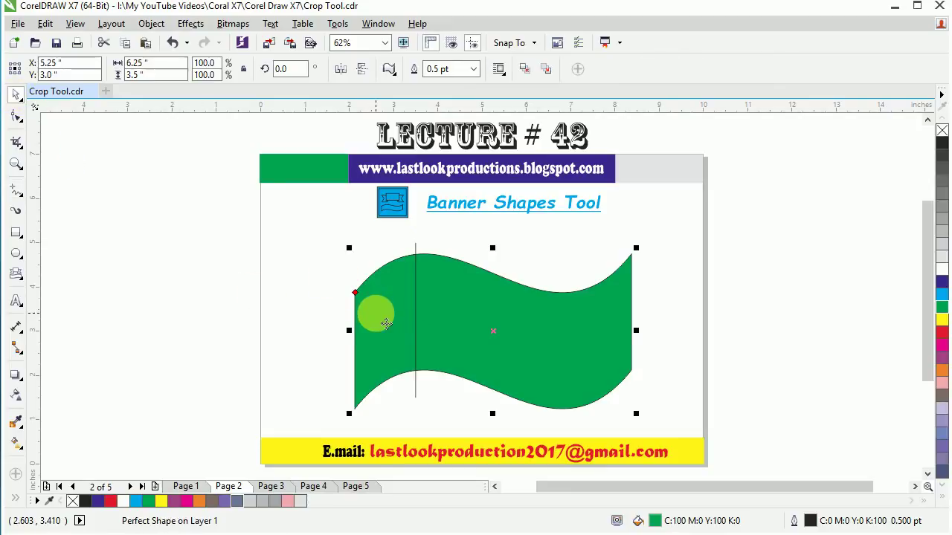
pyautogui.click(416, 273)
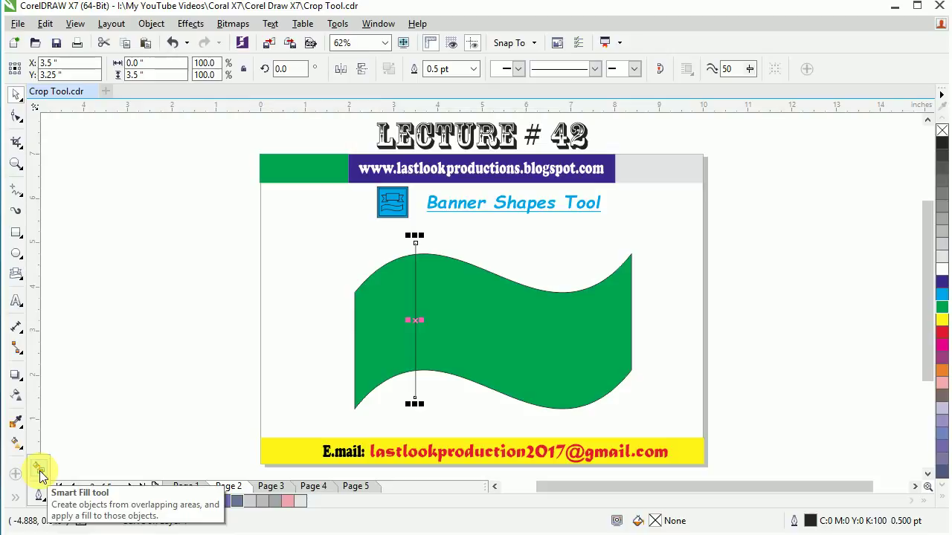
pyautogui.click(40, 472)
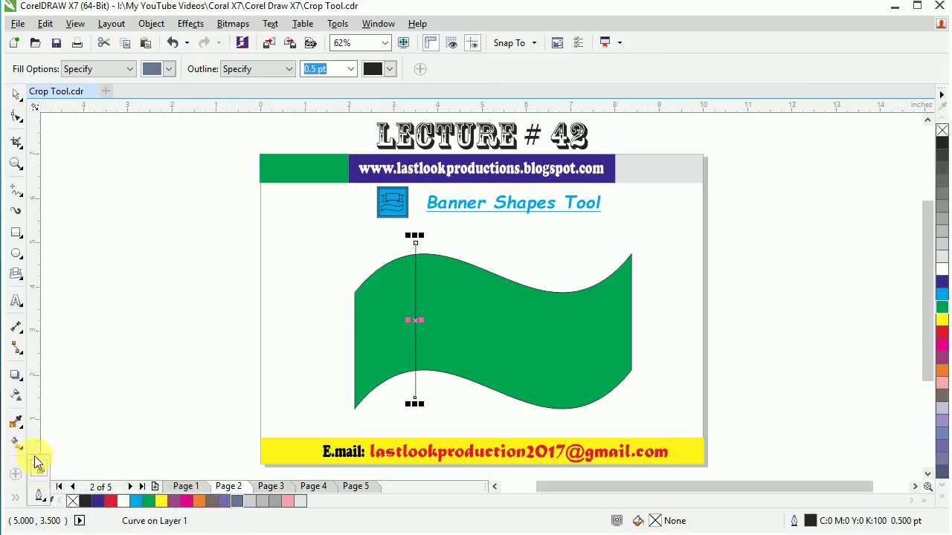
pyautogui.click(391, 301)
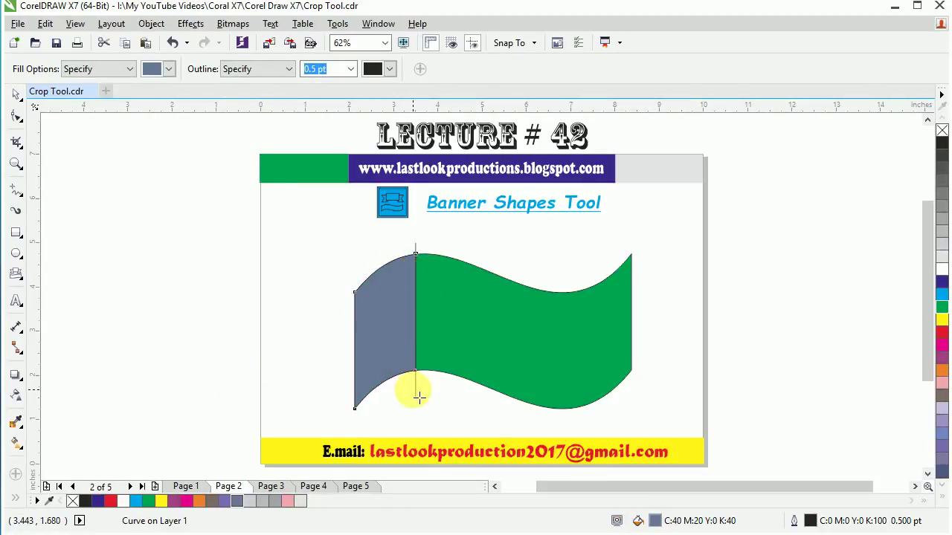
pyautogui.click(943, 272)
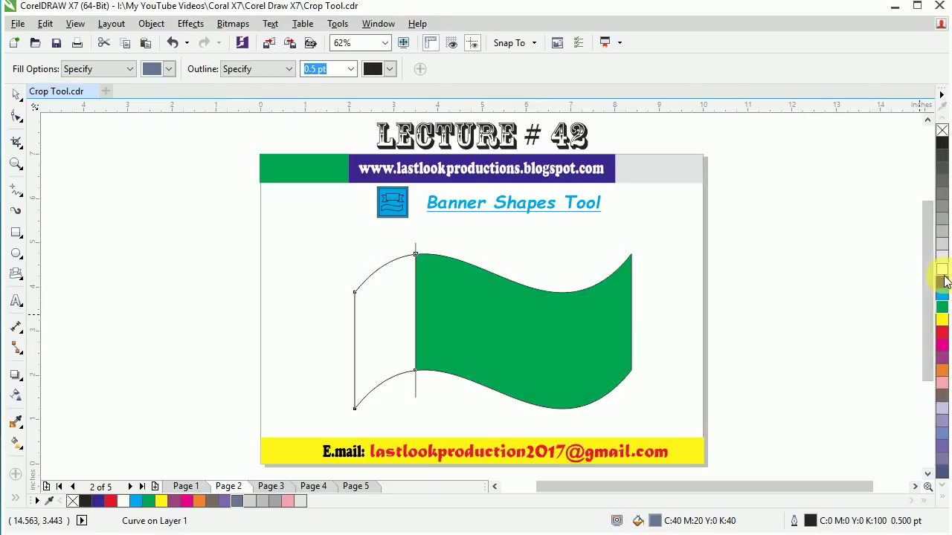
# Delete the vertical freehand line that crosses the flag between its white and green areas.
pyautogui.click(15, 95)
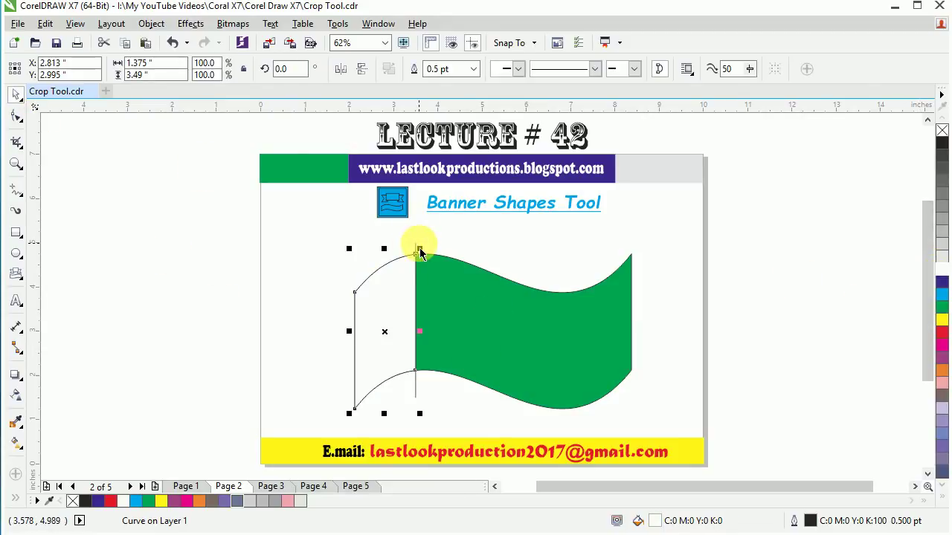
pyautogui.click(417, 254)
pyautogui.click(497, 237)
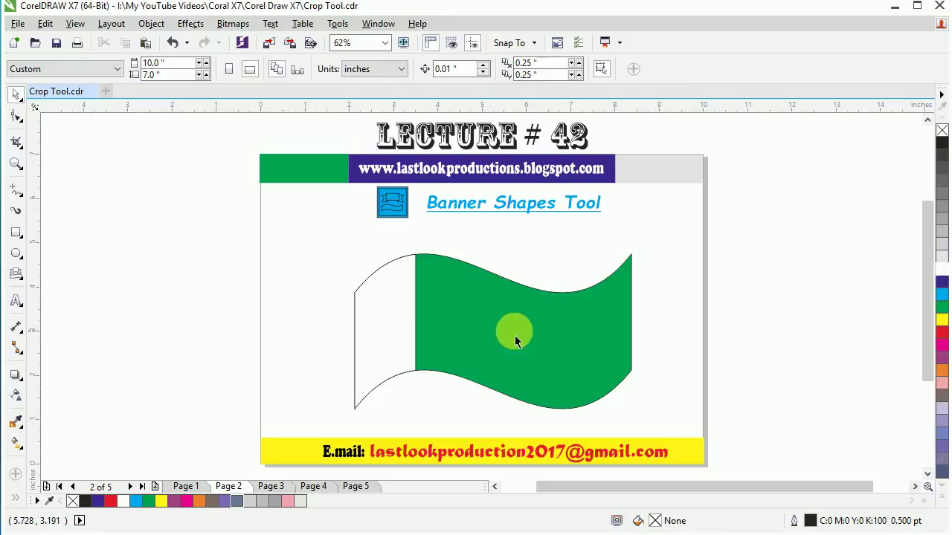
# Select both flag parts, remove their outlines and give them a black hairline outline.
pyautogui.moveTo(334, 238); pyautogui.dragTo(587, 362)
pyautogui.moveTo(671, 432); pyautogui.dragTo(671, 432)
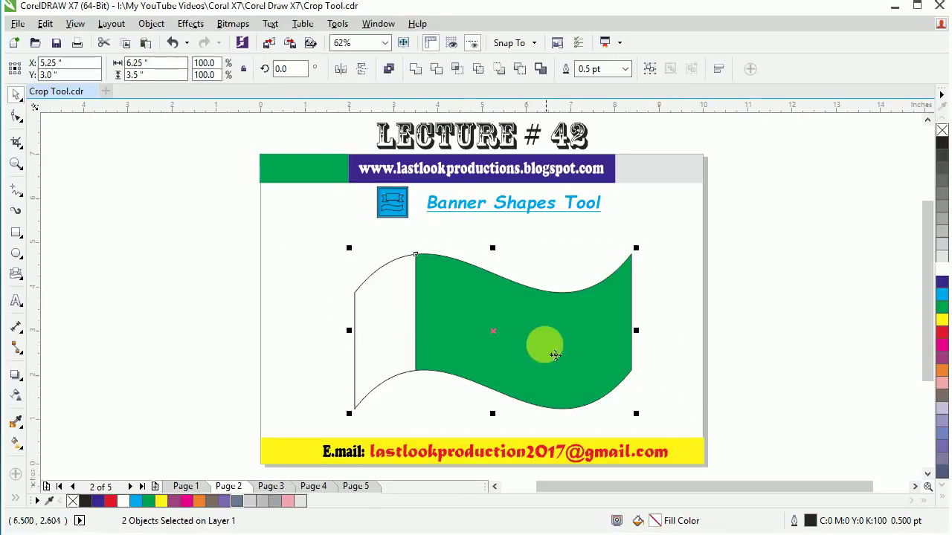
pyautogui.rightClick(942, 133)
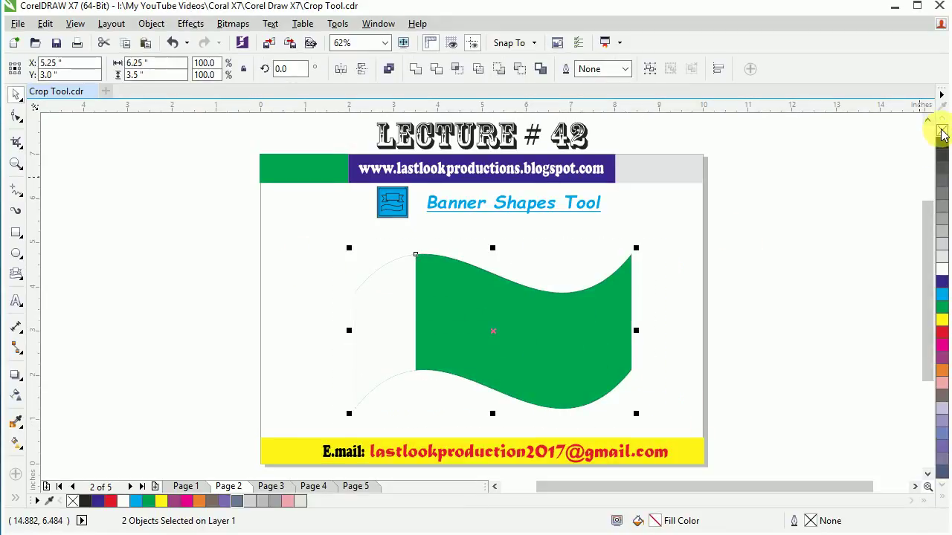
pyautogui.rightClick(943, 146)
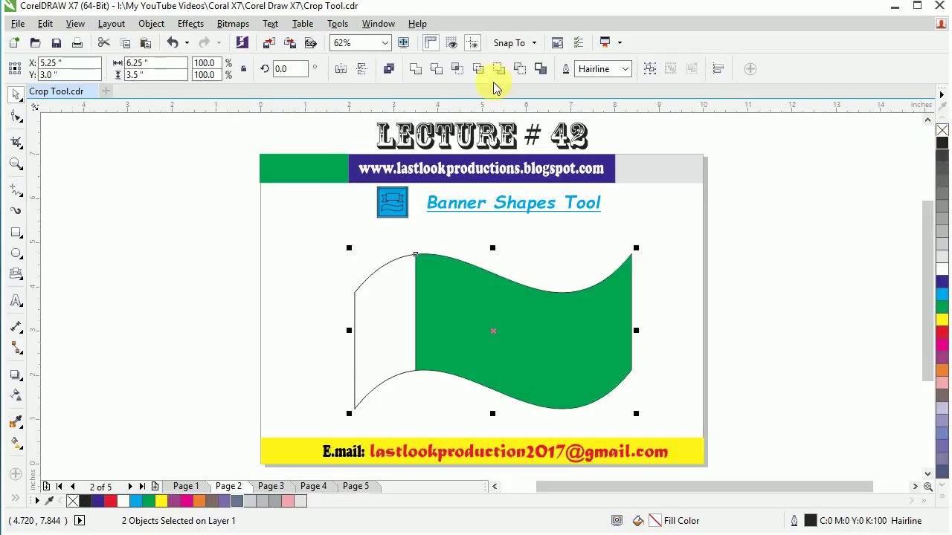
# Try a 3 pt outline on both flag parts, set it to 8 pt and deselect them.
pyautogui.click(625, 69)
pyautogui.click(625, 164)
pyautogui.click(626, 71)
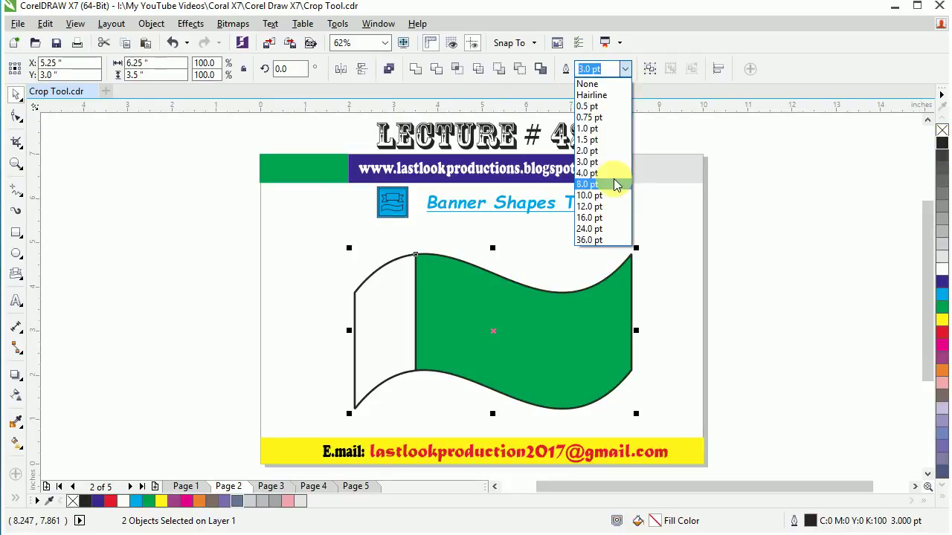
pyautogui.click(614, 185)
pyautogui.click(181, 240)
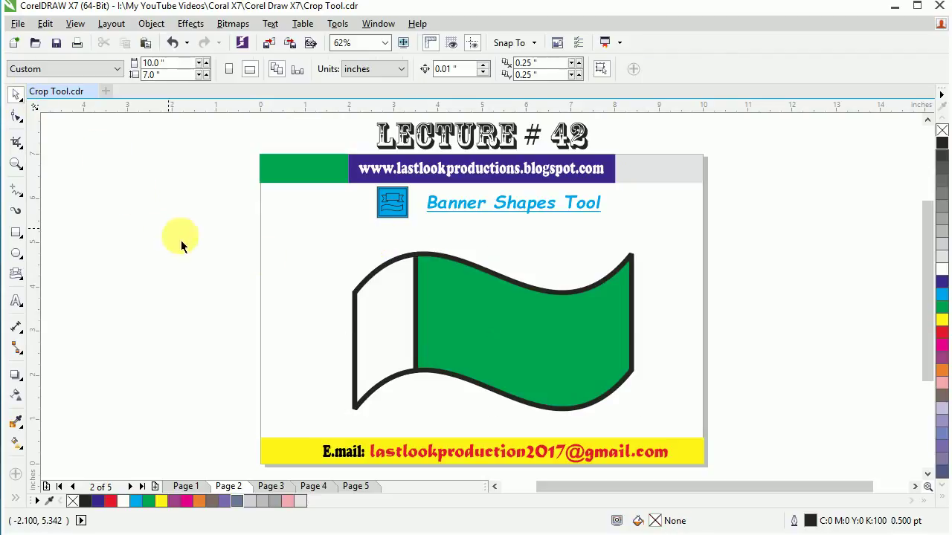
# Draw two different starburst banners beside the flag, one 3.5 by 3 in left of the page and one 3.75 by 3 in at the right.
pyautogui.click(15, 277)
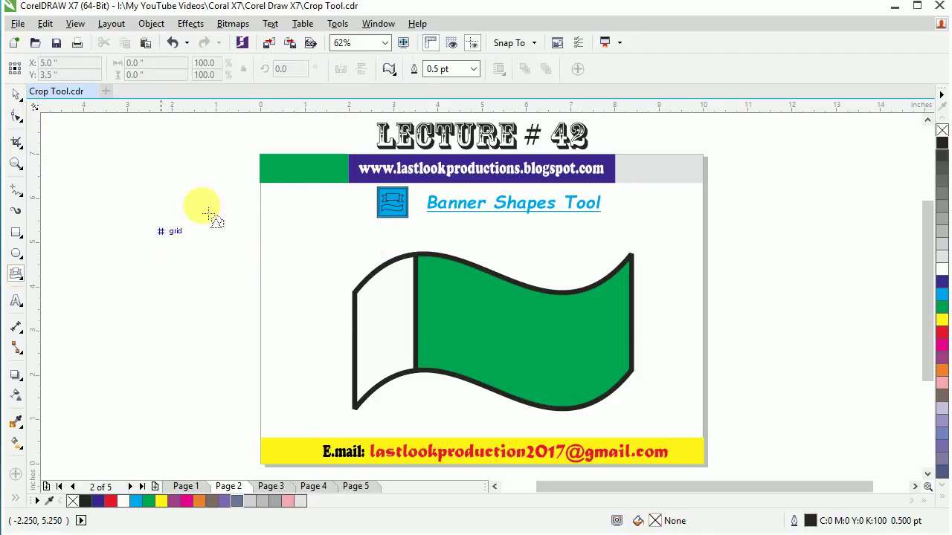
pyautogui.click(396, 76)
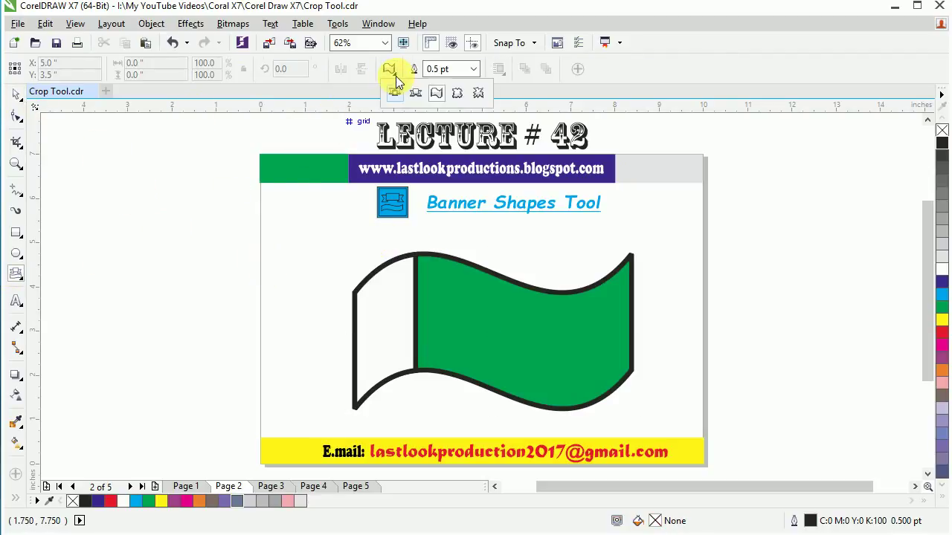
pyautogui.click(476, 97)
pyautogui.moveTo(156, 193); pyautogui.dragTo(319, 336)
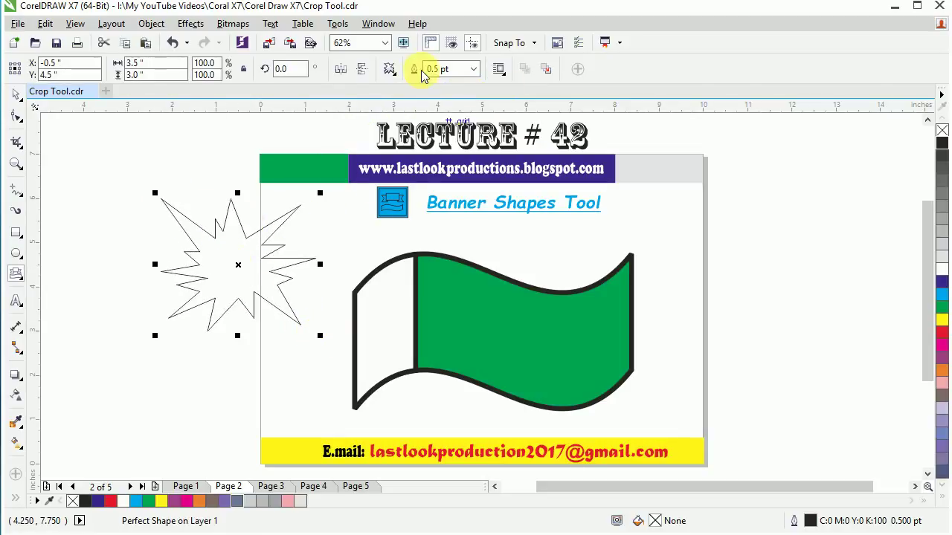
pyautogui.click(395, 78)
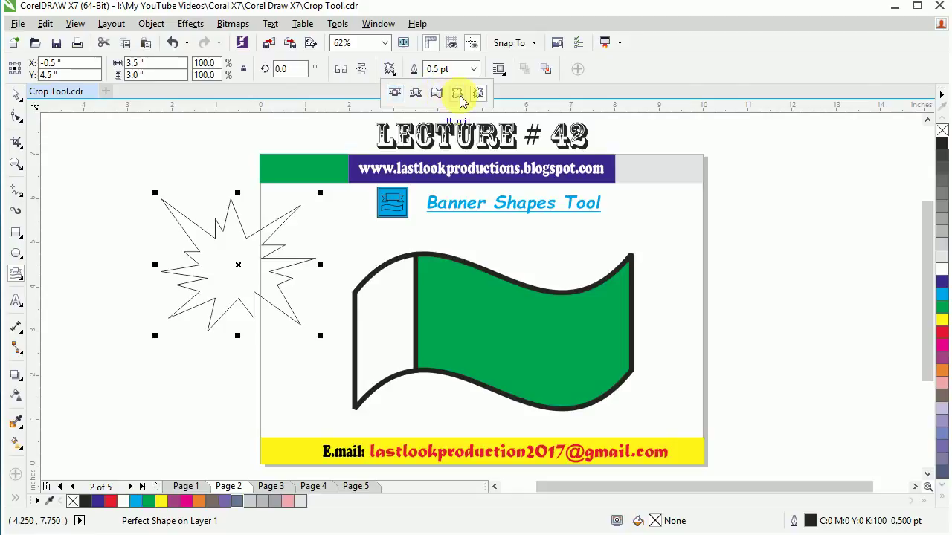
pyautogui.click(458, 94)
pyautogui.moveTo(697, 216); pyautogui.dragTo(874, 358)
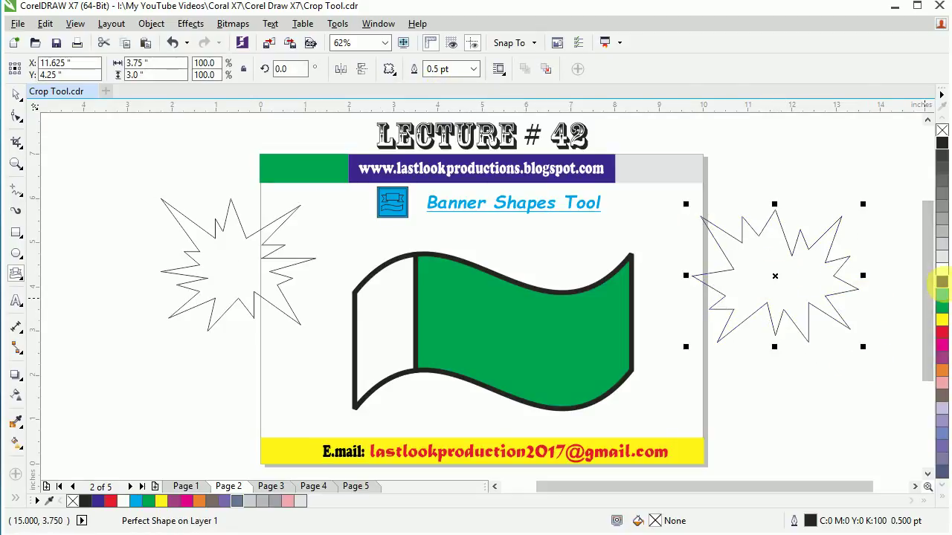
# Fill the right starburst with blue and the left starburst with yellow.
pyautogui.click(942, 281)
pyautogui.click(253, 294)
pyautogui.click(942, 320)
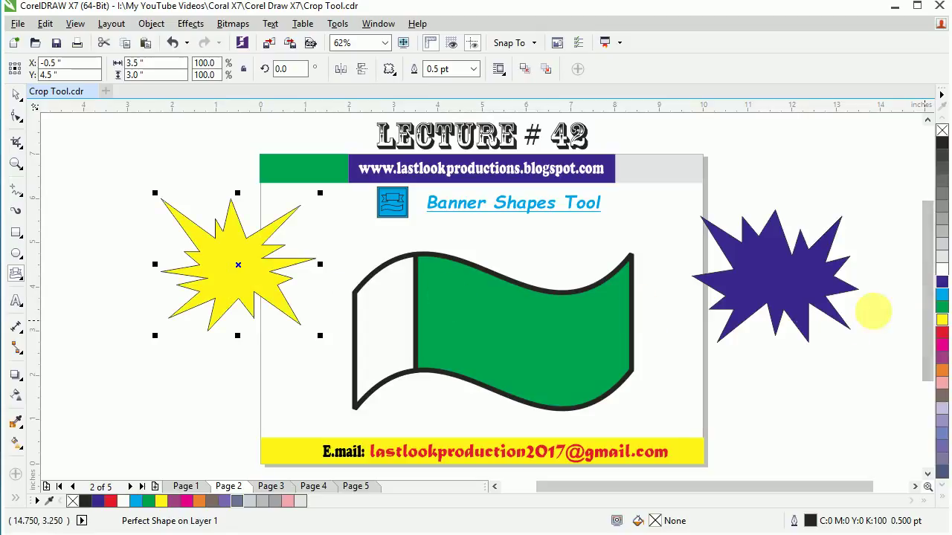
# Select the yellow and blue starbursts in turn to compare them, and look over the available banner shapes.
pyautogui.click(15, 98)
pyautogui.click(796, 265)
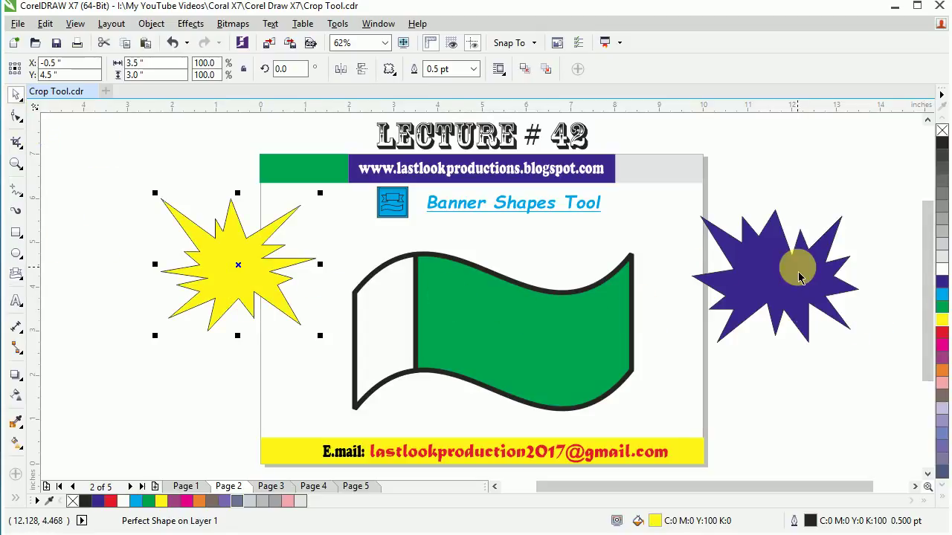
pyautogui.click(255, 264)
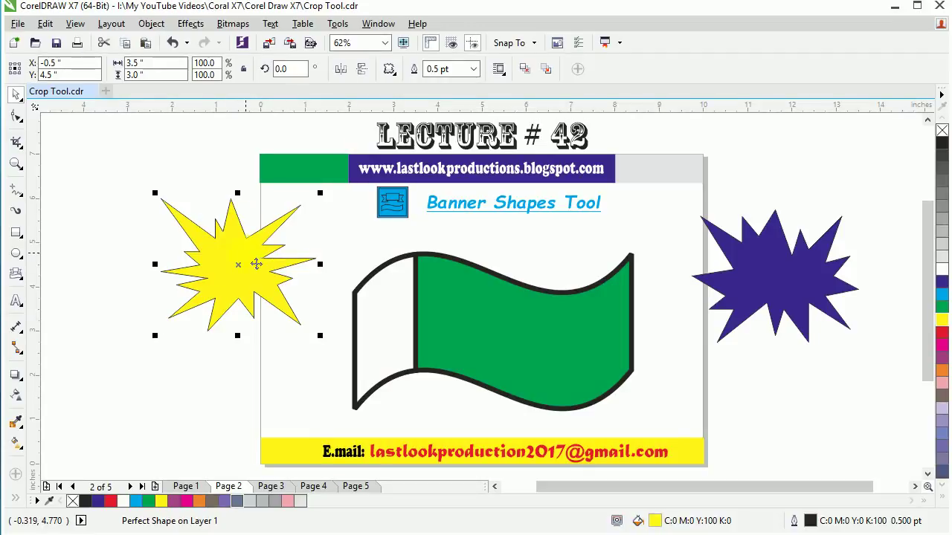
pyautogui.click(806, 264)
pyautogui.click(251, 283)
pyautogui.click(736, 275)
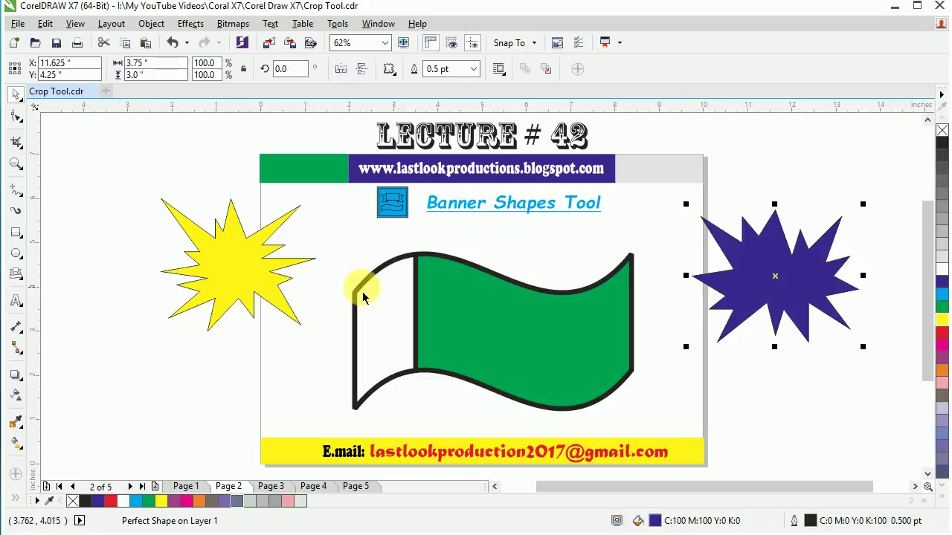
pyautogui.click(270, 289)
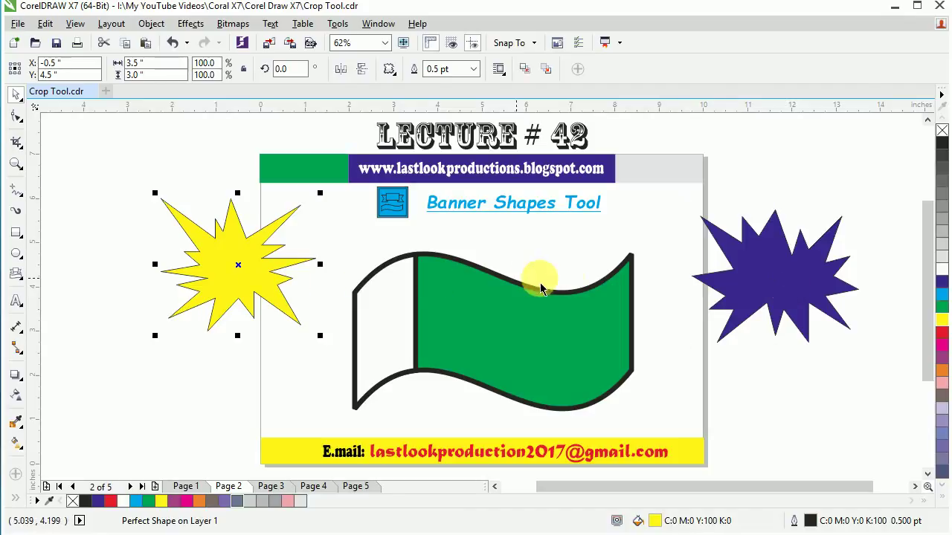
pyautogui.click(394, 78)
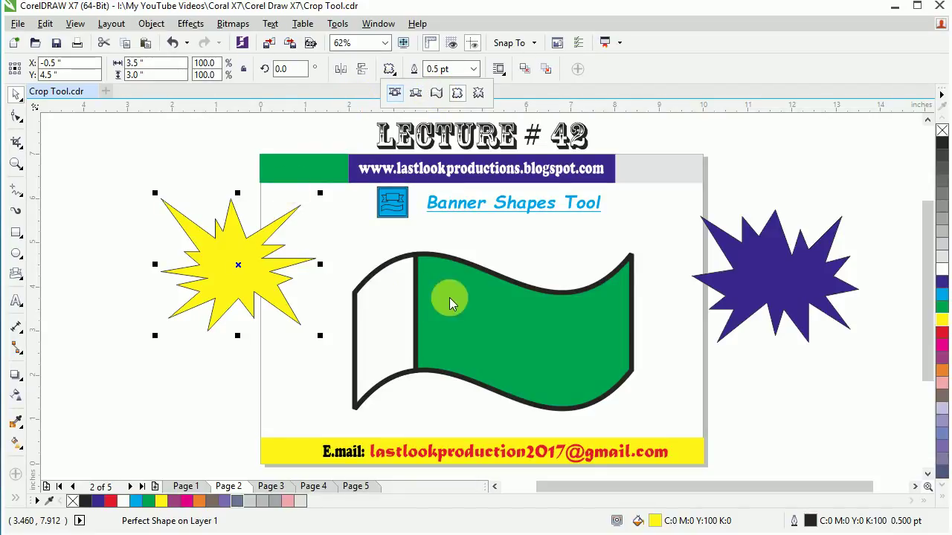
# Delete both starbursts and the green and white flag parts, leaving the area below the title empty.
pyautogui.click(251, 281)
pyautogui.press('Delete')
pyautogui.click(510, 308)
pyautogui.press('Delete')
pyautogui.click(725, 311)
pyautogui.press('Delete')
pyautogui.click(364, 307)
pyautogui.press('Delete')
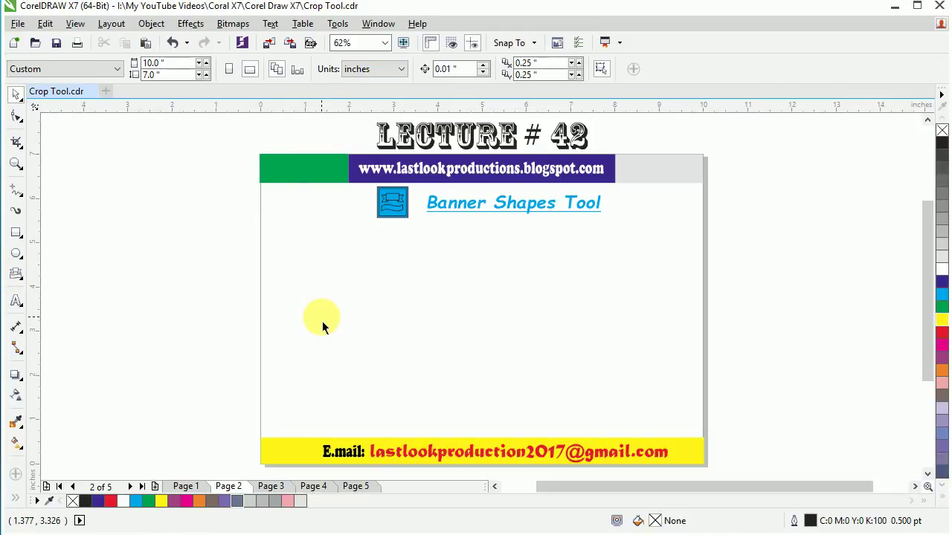
# Switch to Chrome, view the Last Look Production home page and look over the course categories on its Learning page.
pyautogui.hotkey('alt', 'Tab')
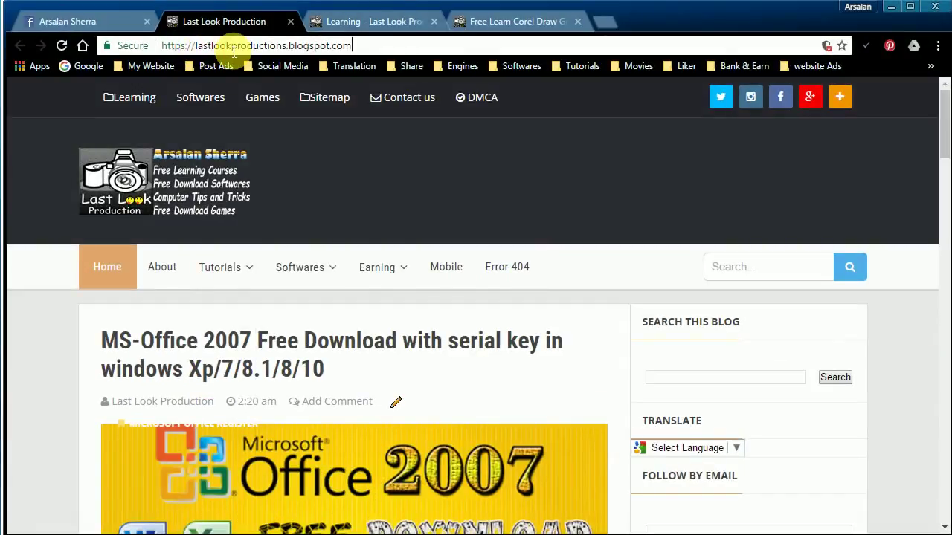
pyautogui.click(375, 45)
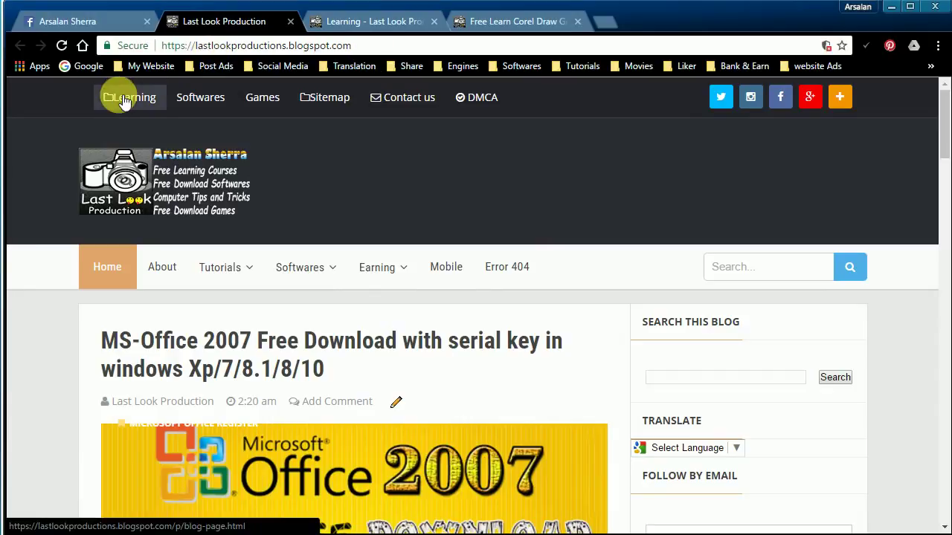
pyautogui.click(372, 23)
pyautogui.moveTo(360, 285)
pyautogui.scroll(-4, 359, 284)
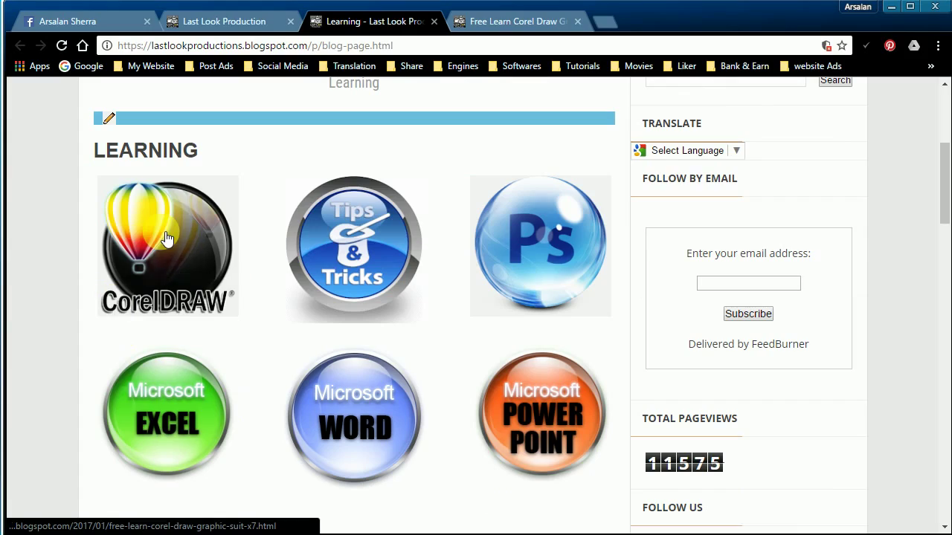
# Look through the Free Learn Corel Draw Graphic suit X7 page, from its description, video and lecture list to the footer.
pyautogui.click(489, 20)
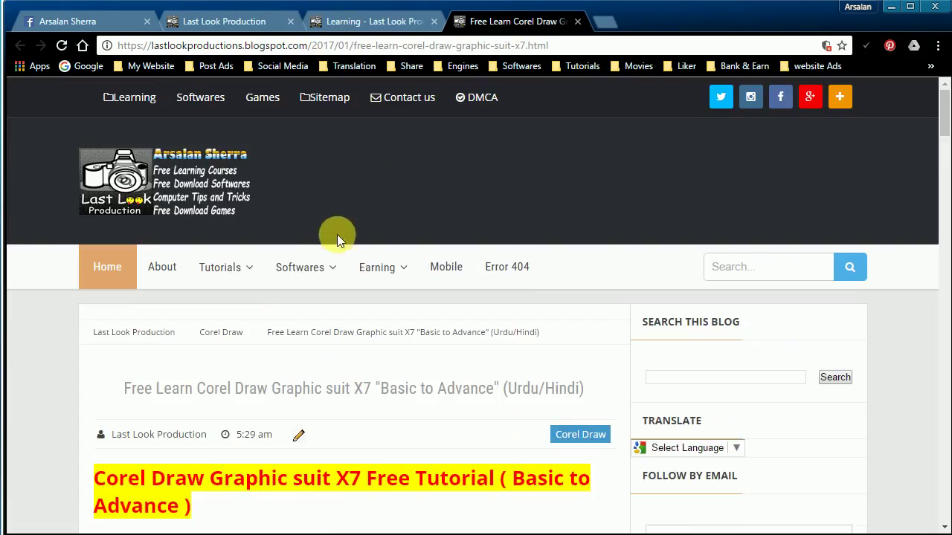
pyautogui.scroll(-10, 316, 251)
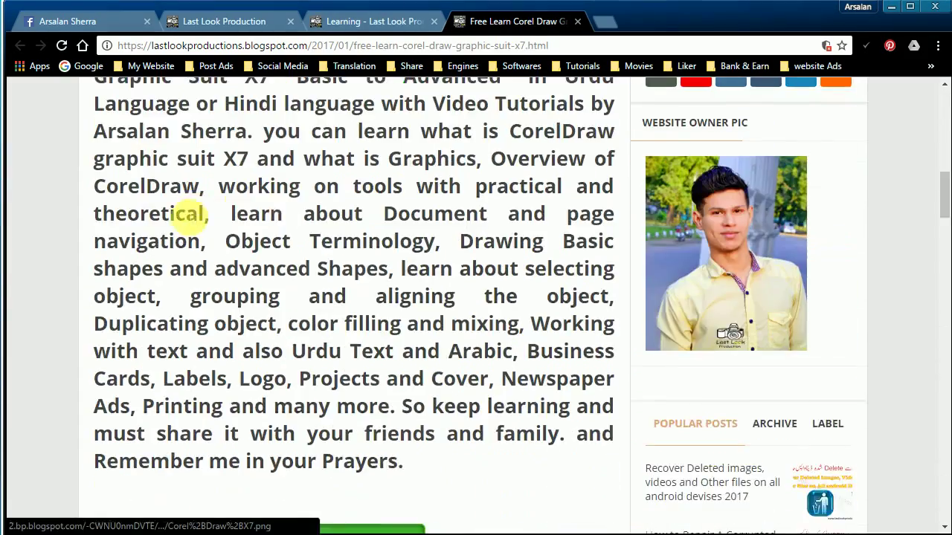
pyautogui.scroll(-3, 243, 147)
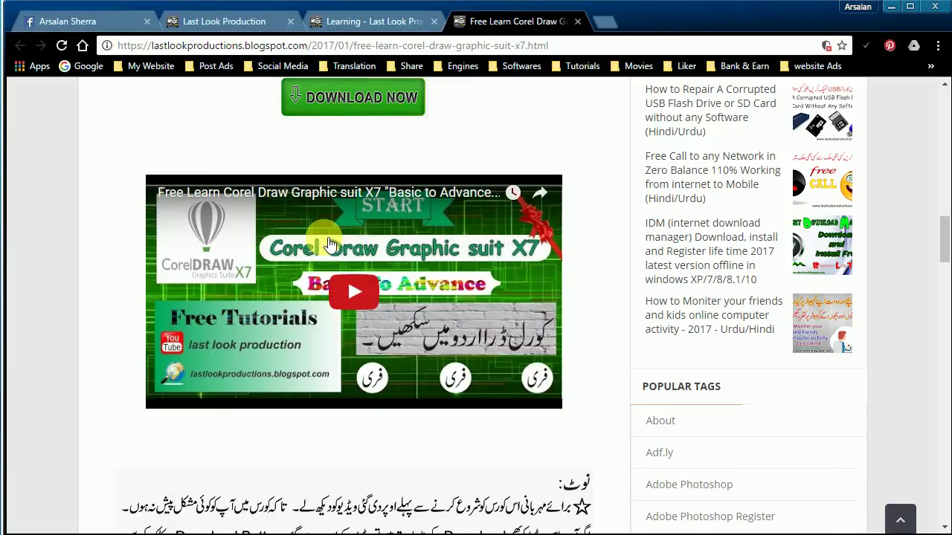
pyautogui.scroll(-4, 331, 245)
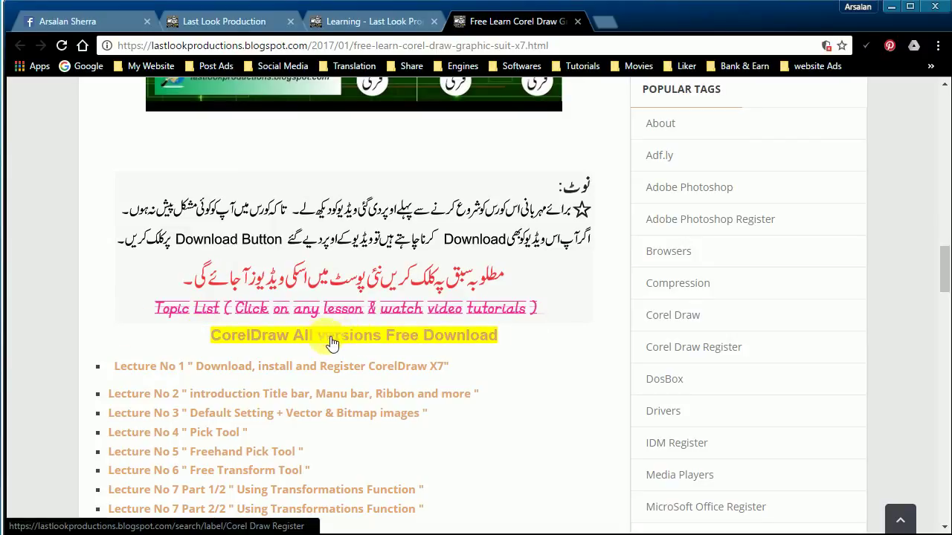
pyautogui.scroll(-5, 331, 342)
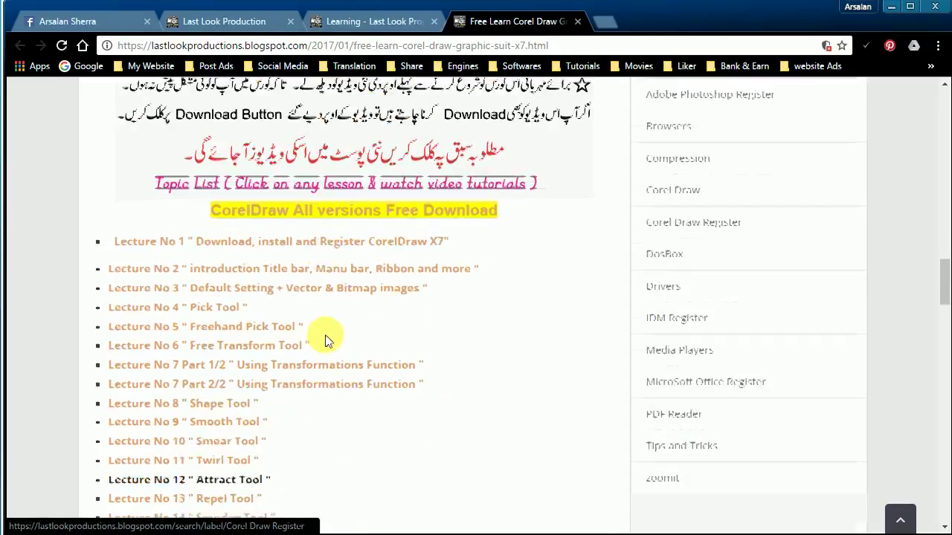
pyautogui.scroll(3, 179, 207)
pyautogui.scroll(-10, 169, 226)
pyautogui.scroll(-1, 179, 215)
pyautogui.scroll(5, 183, 210)
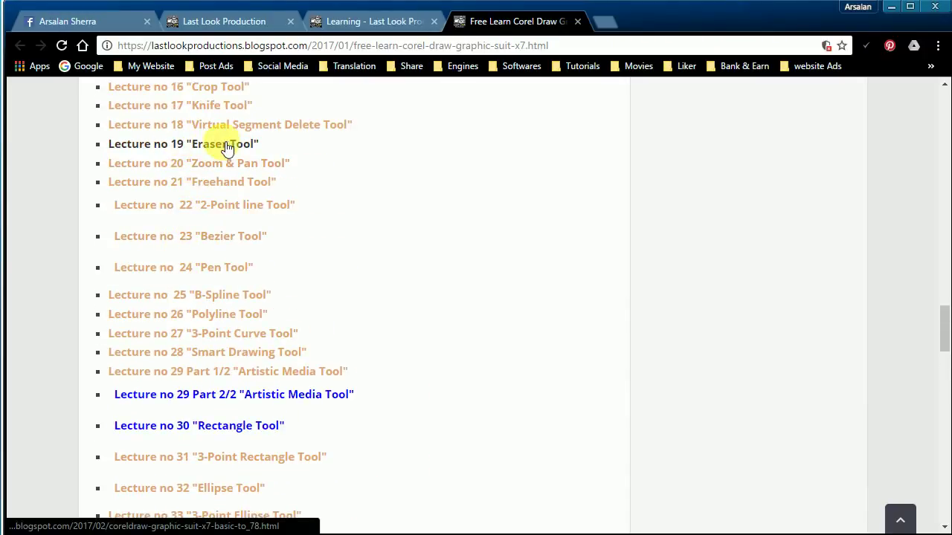
pyautogui.scroll(-15, 836, 287)
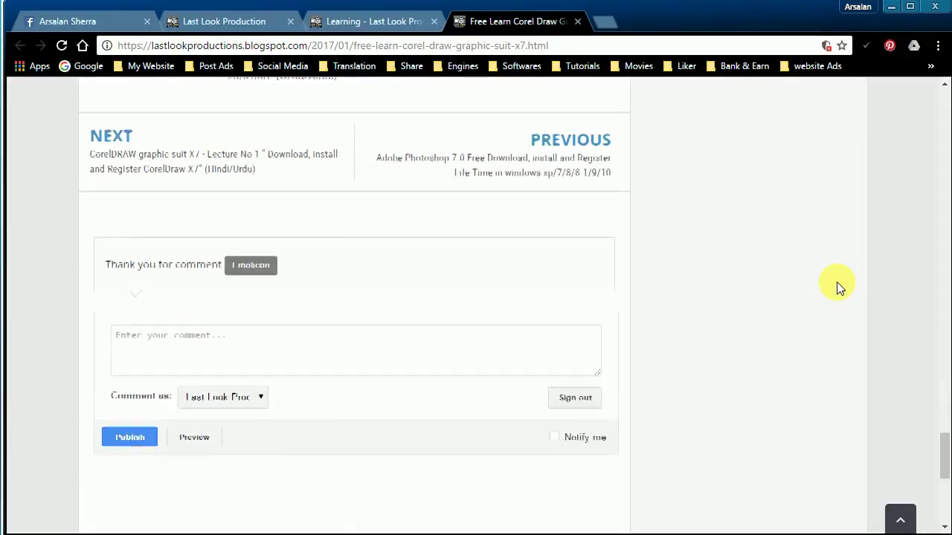
pyautogui.scroll(-5, 837, 282)
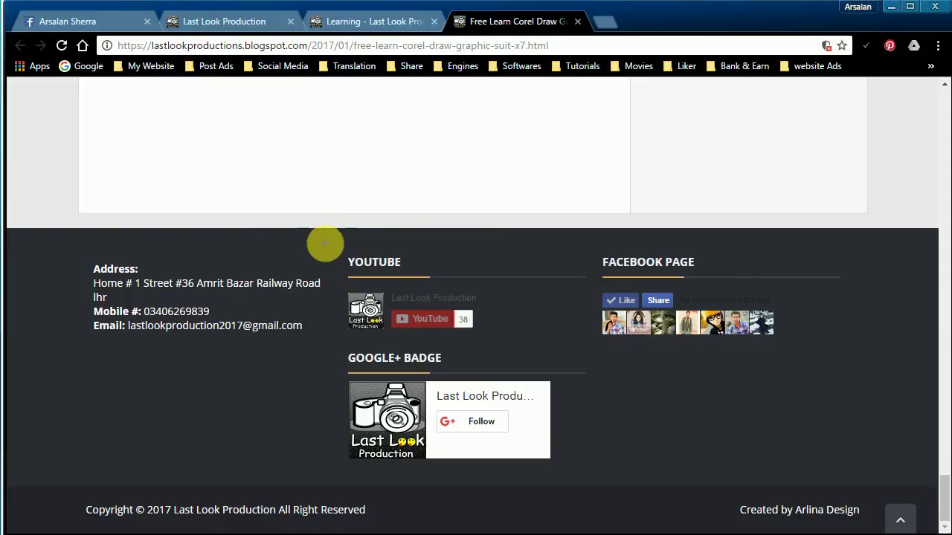
# Mark the footer's YouTube section with a blue box and its YouTube button with a red box and check mark, and clear the markings.
pyautogui.moveTo(324, 242); pyautogui.dragTo(550, 344)
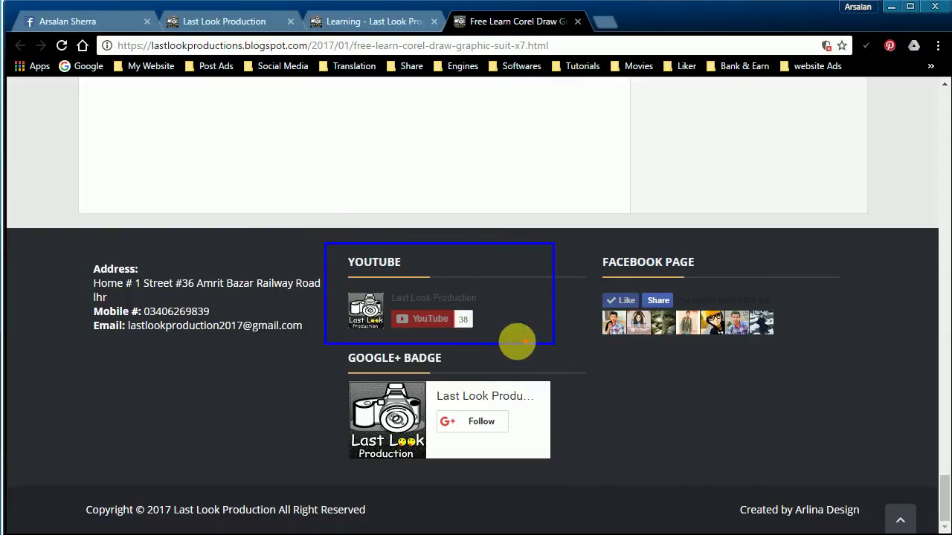
pyautogui.moveTo(382, 305)
pyautogui.mouseDown()
pyautogui.moveTo(482, 323)
pyautogui.moveTo(481, 334)
pyautogui.mouseUp()
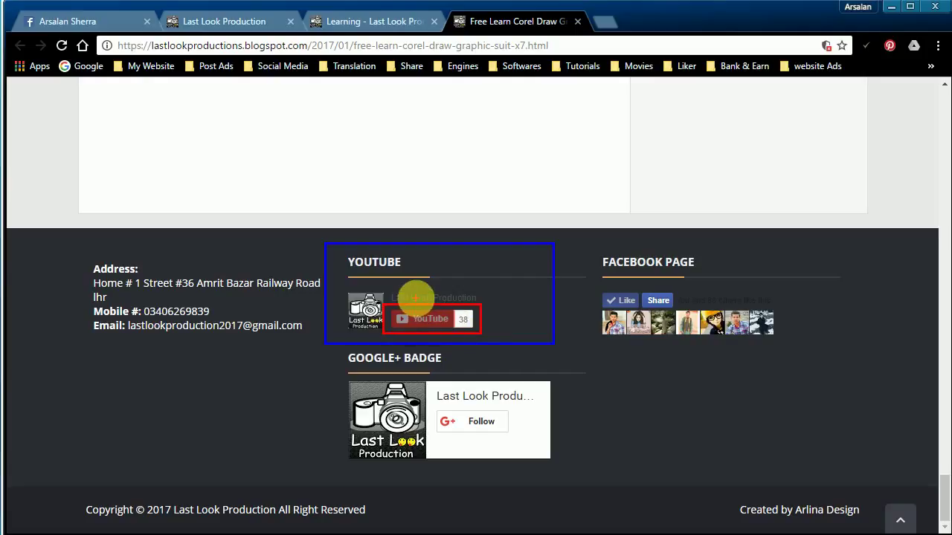
pyautogui.moveTo(483, 273); pyautogui.dragTo(439, 320)
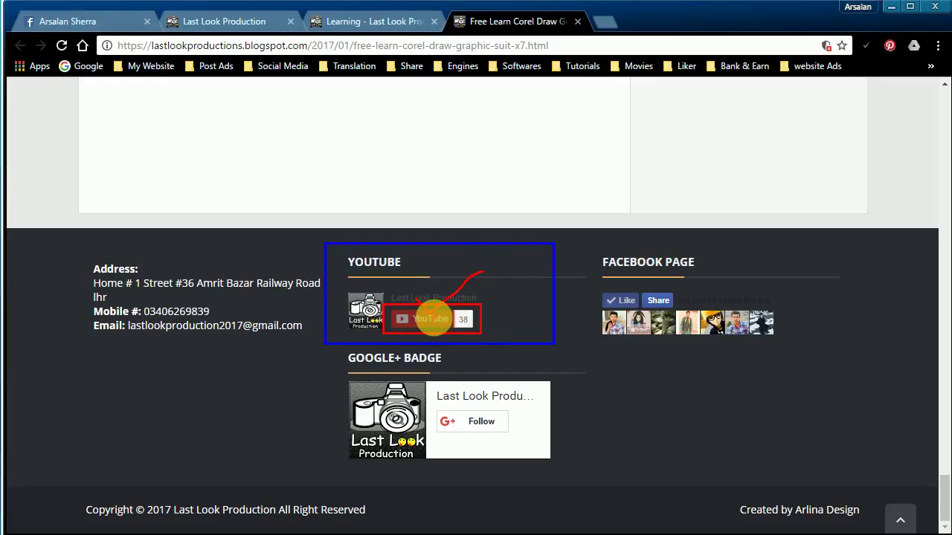
pyautogui.moveTo(432, 318); pyautogui.dragTo(401, 287)
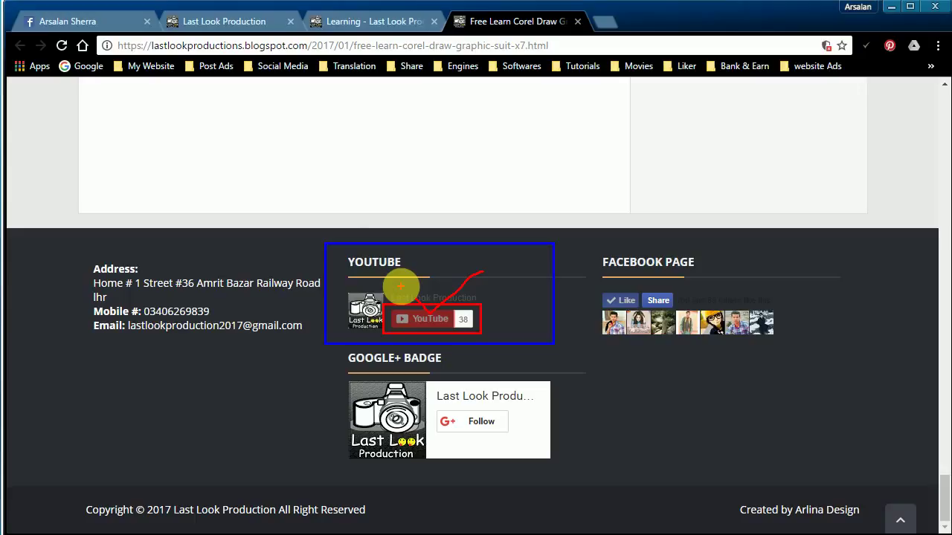
pyautogui.press('Escape')
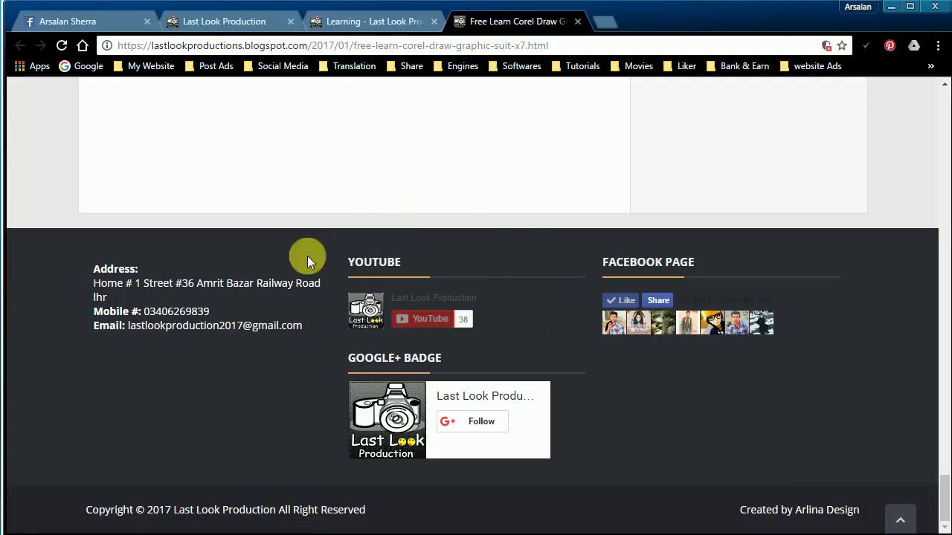
# Return to the upper part of the page, outline the Follow by Email form, mark its address field and Subscribe button in red, and clear the markings.
pyautogui.click(906, 523)
pyautogui.scroll(-2, 612, 253)
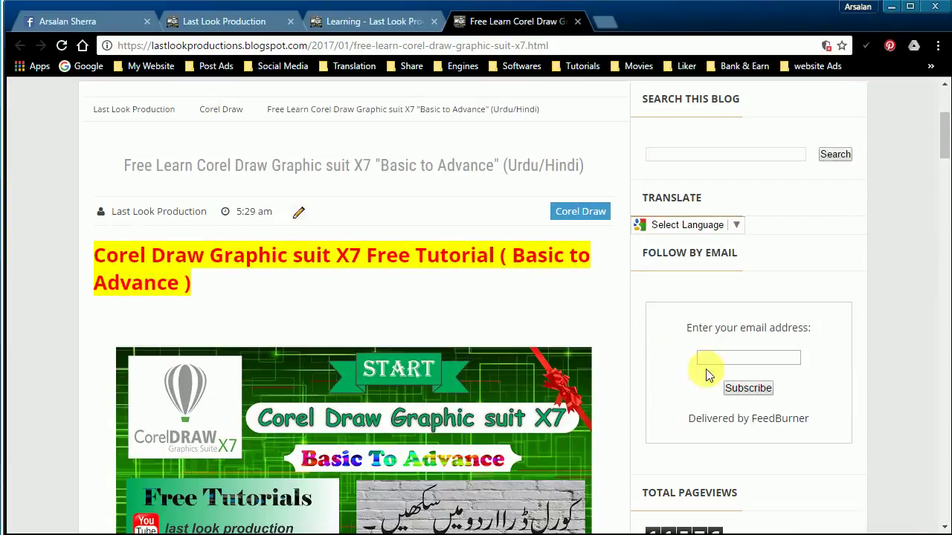
pyautogui.moveTo(629, 271); pyautogui.dragTo(866, 475)
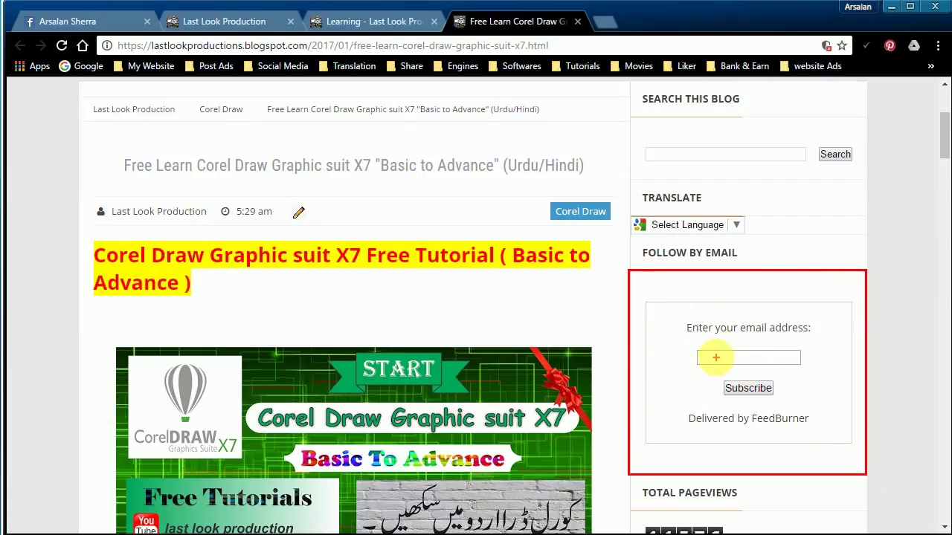
pyautogui.moveTo(702, 357); pyautogui.dragTo(790, 359)
pyautogui.moveTo(708, 377)
pyautogui.mouseDown()
pyautogui.moveTo(791, 387)
pyautogui.moveTo(779, 400)
pyautogui.moveTo(717, 400)
pyautogui.moveTo(718, 376)
pyautogui.mouseUp()
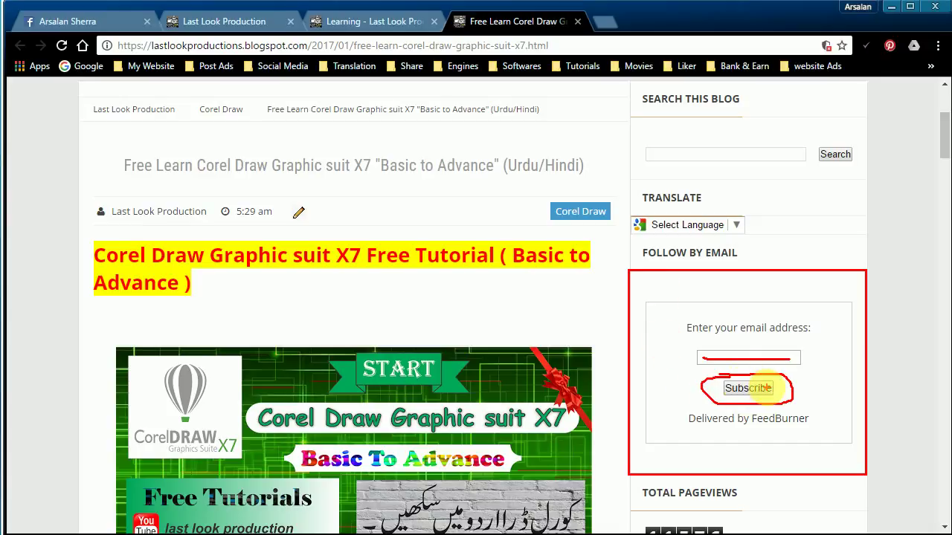
pyautogui.press('Escape')
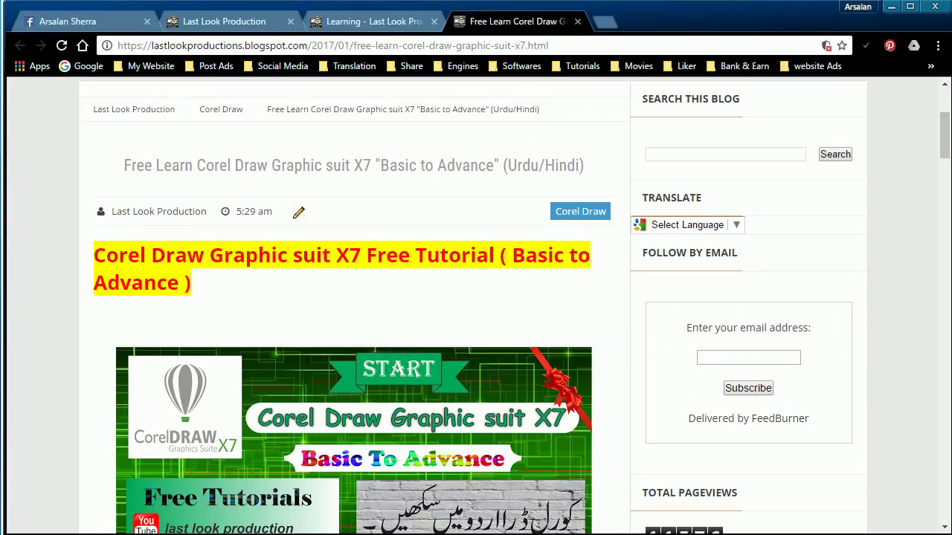
# Minimize the open windows to show the desktop.
pyautogui.click(892, 7)
pyautogui.click(891, 7)
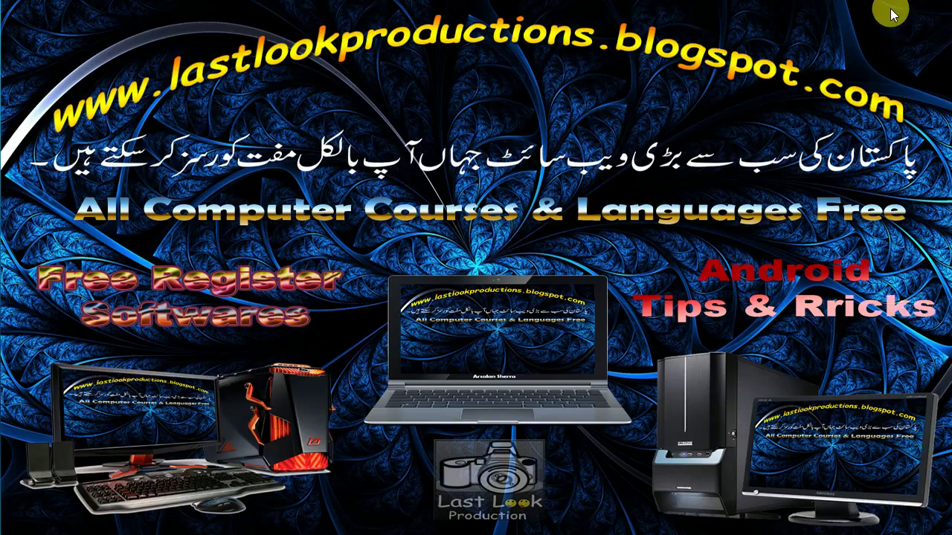